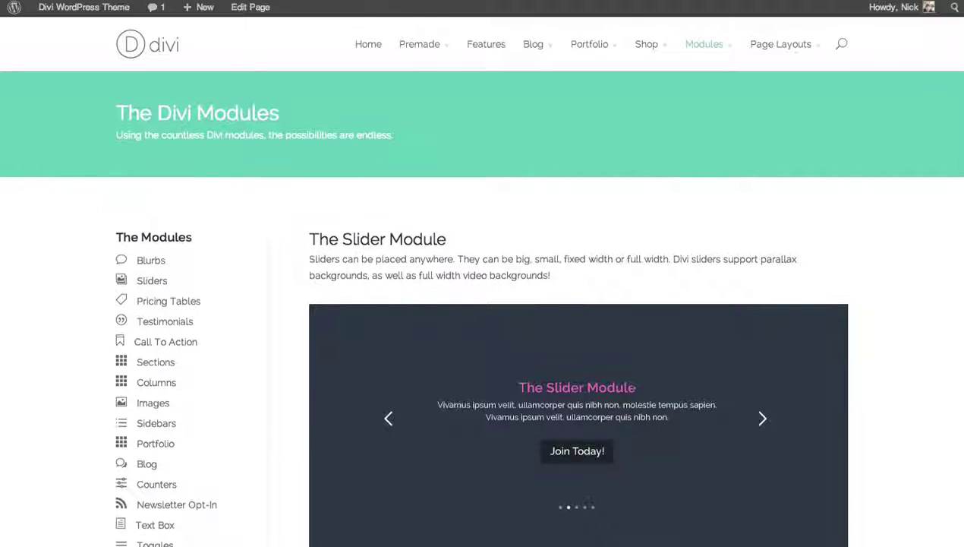
- Scroll through the Divi Modules demo page's slider and full-width video examples
scroll(482, 319, "down", 5)
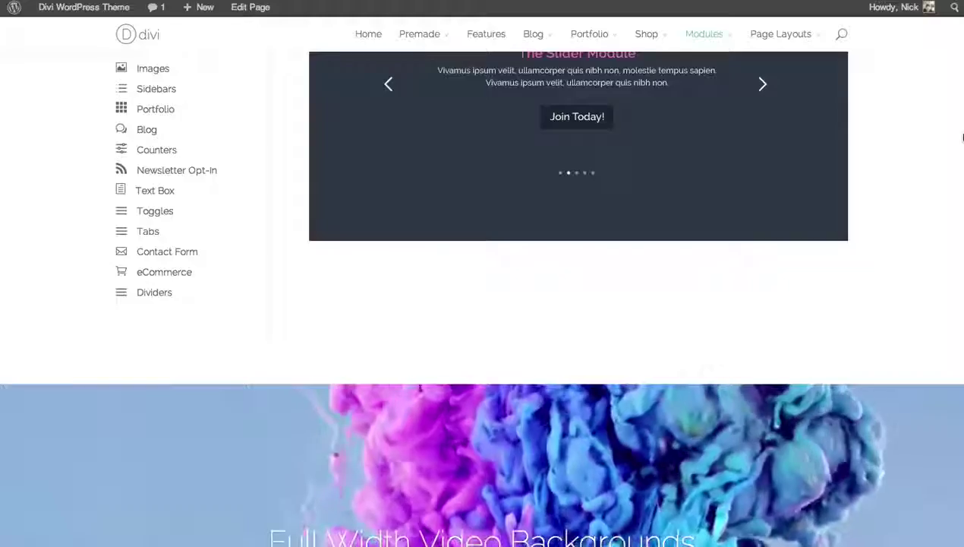
scroll(482, 296, "down", 2)
scroll(482, 296, "down", 3)
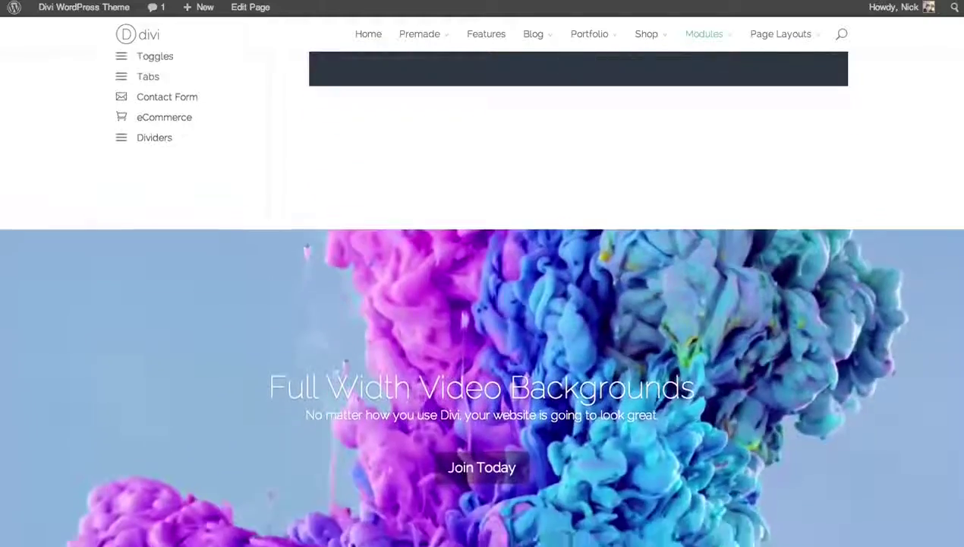
scroll(482, 304, "down", 3)
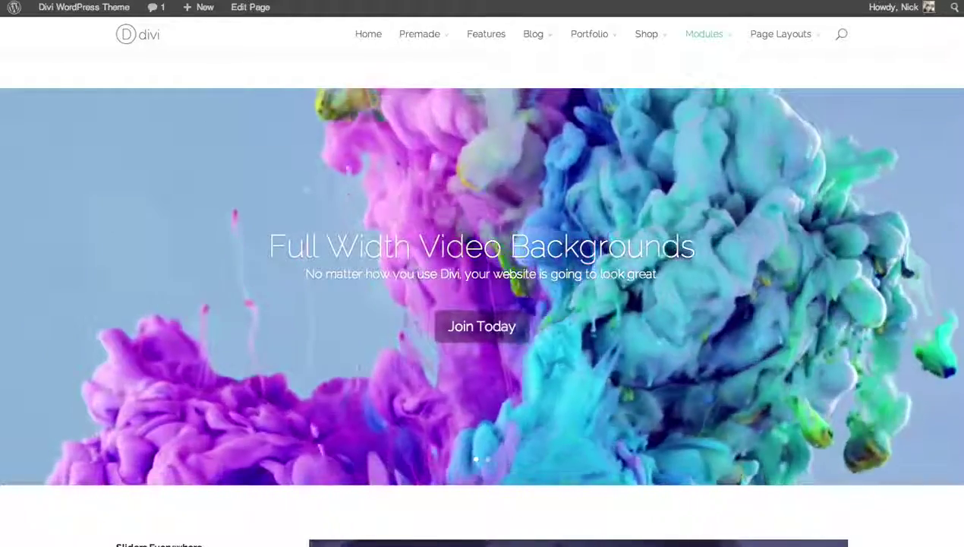
scroll(482, 303, "down", 5)
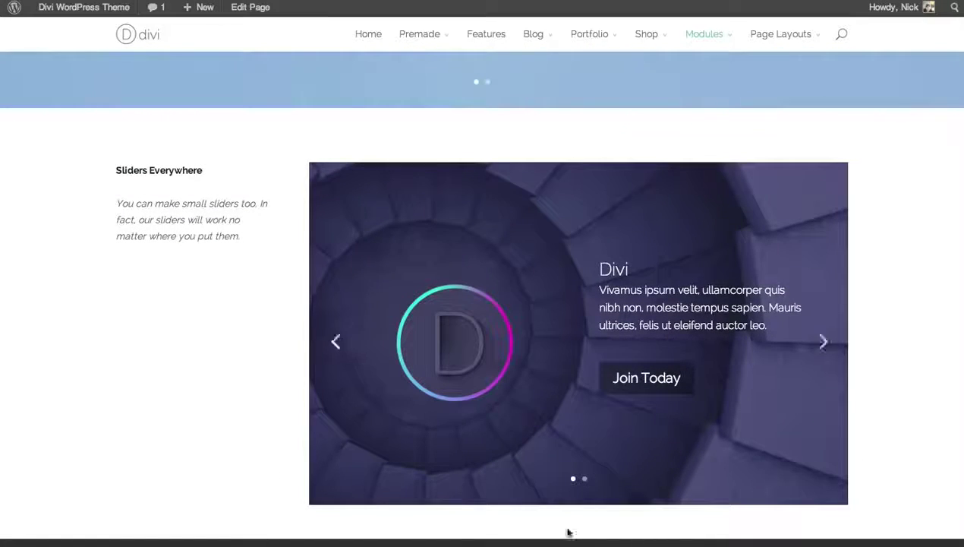
scroll(482, 304, "up", 5)
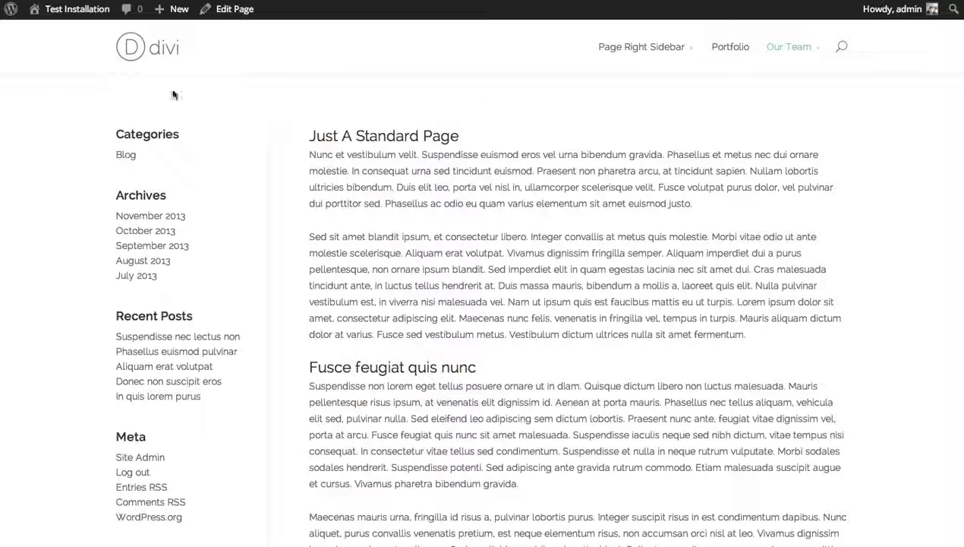
- Open Page Left Sidebar in the Divi page builder from the admin bar's Edit Page
left_click(228, 9)
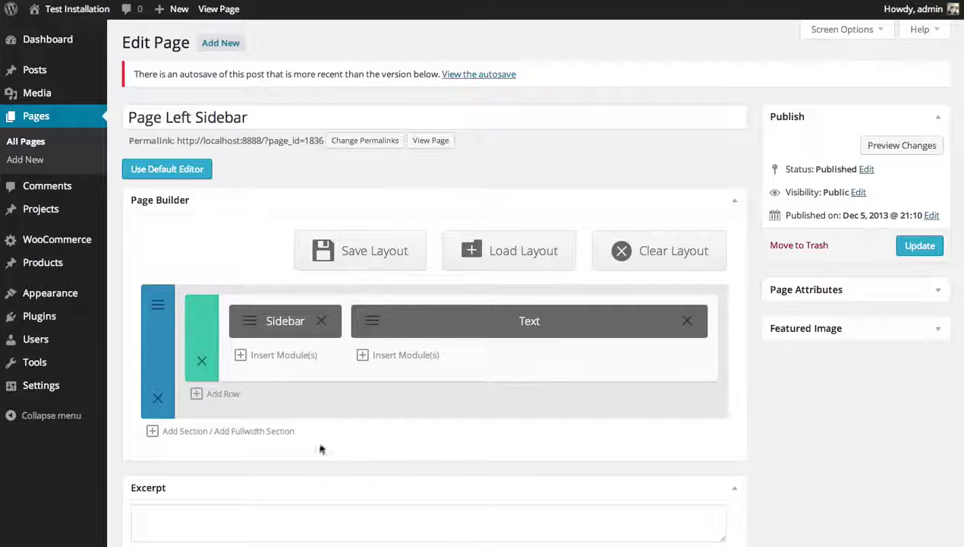
- Add a purple fullwidth section below the existing section and bring up its Insert Module list
left_click(280, 432)
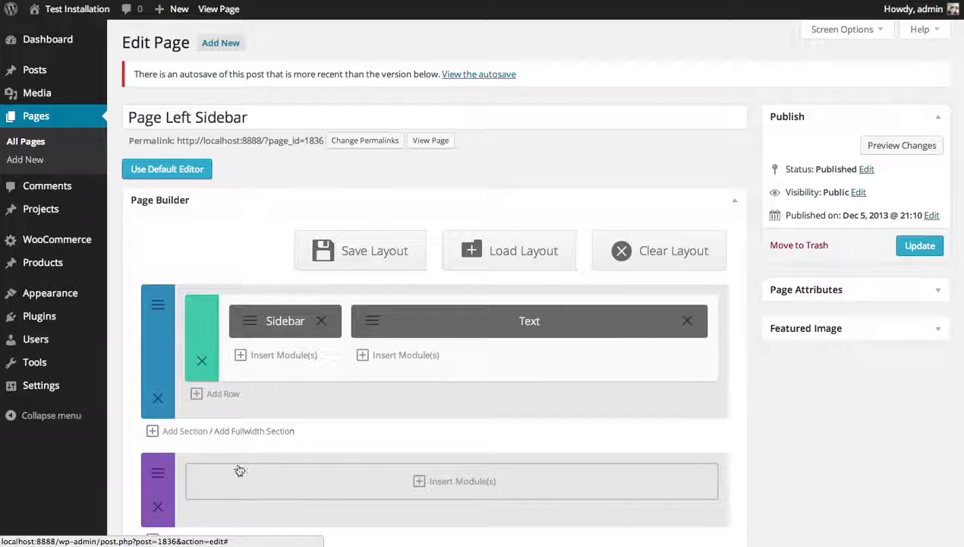
scroll(372, 392, "down", 2)
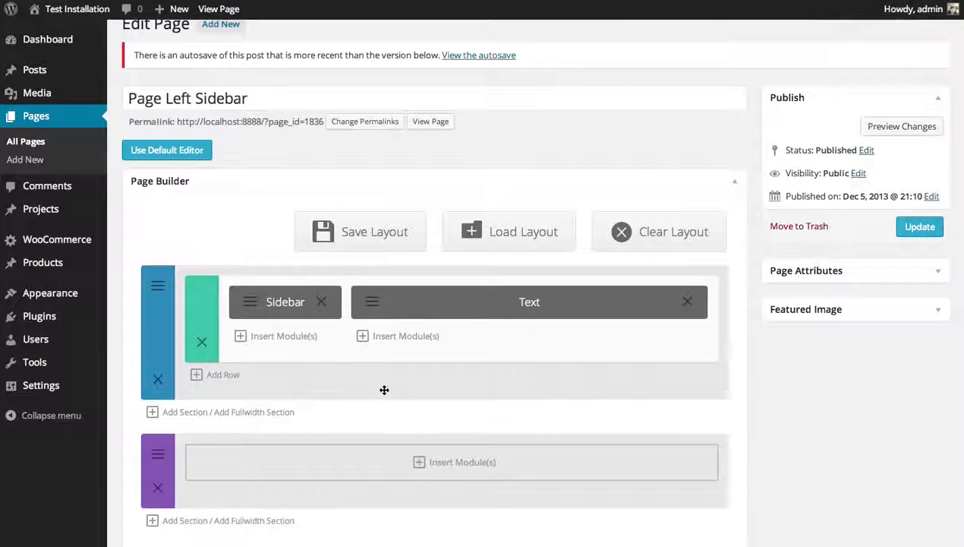
left_click(440, 421)
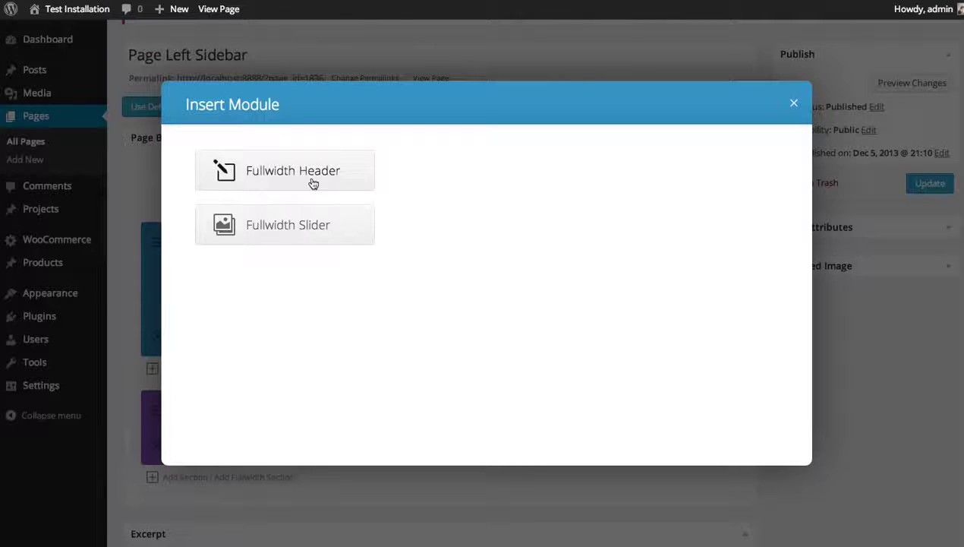
- Insert a Fullwidth Slider module, review its Arrows, Controls and Parallax settings, and add a first slide
left_click(289, 232)
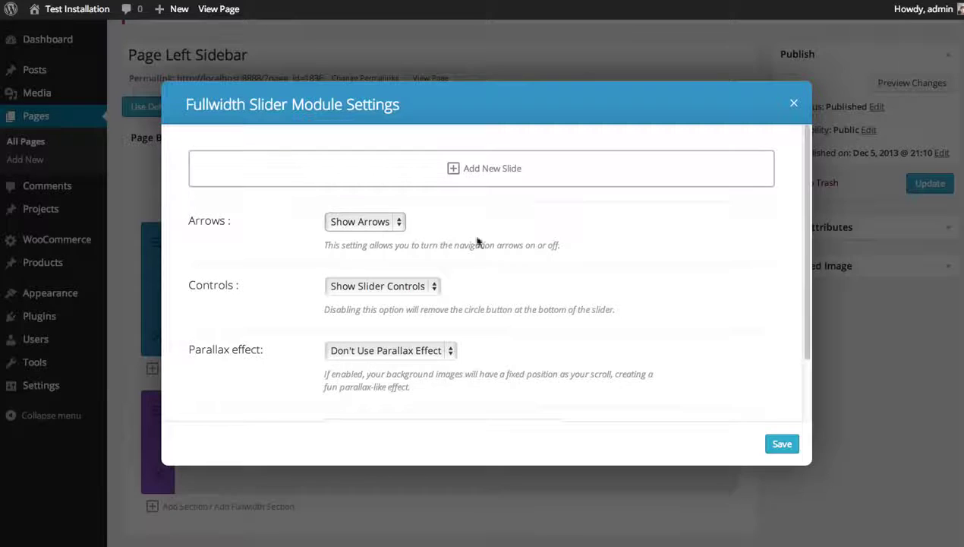
mouse_move(800, 139)
left_mouse_down()
mouse_move(803, 215)
mouse_move(807, 132)
left_mouse_up()
scroll(480, 303, "down", 2)
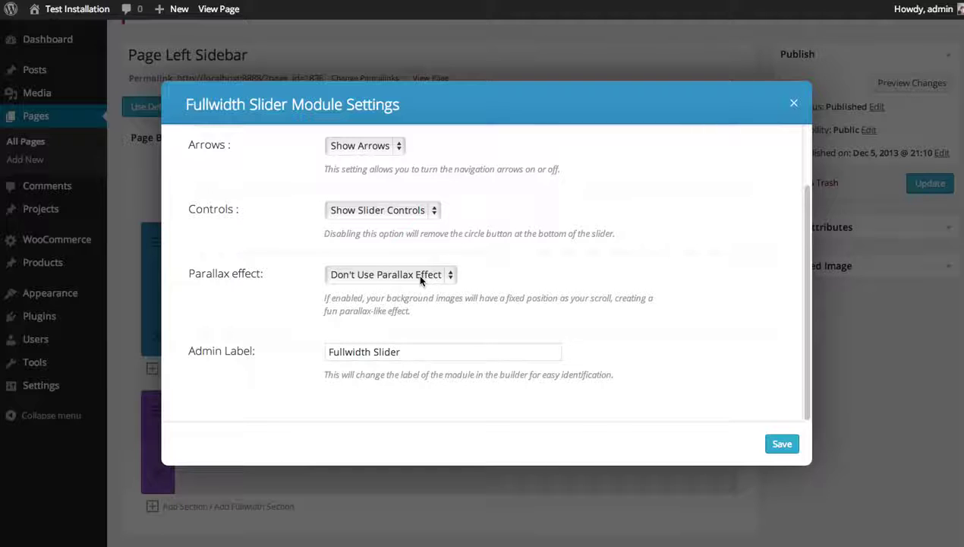
scroll(530, 299, "up", 1)
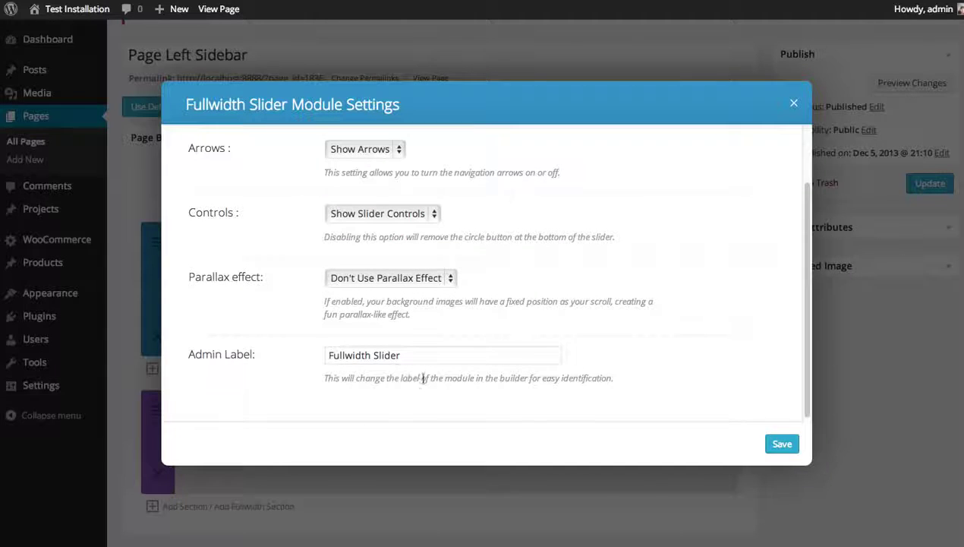
scroll(478, 369, "up", 2)
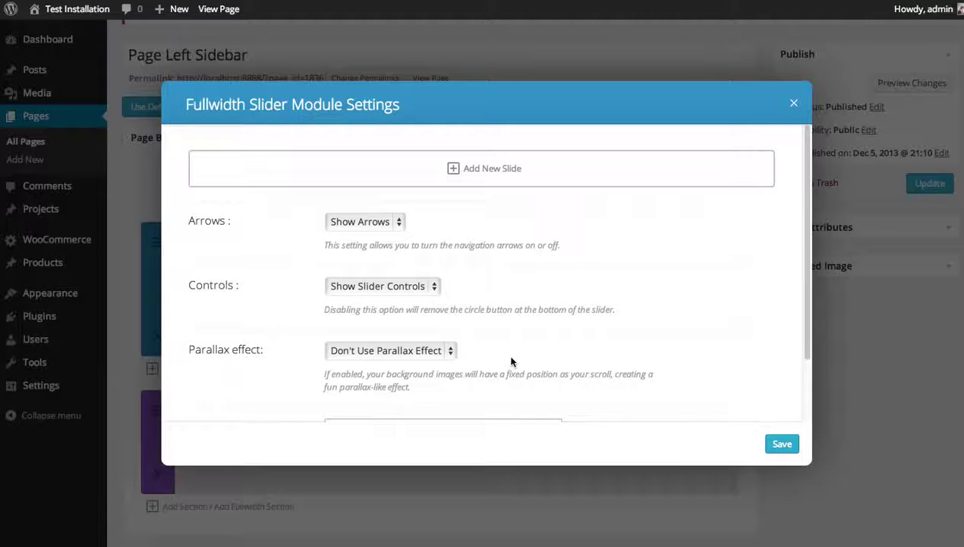
left_click(492, 169)
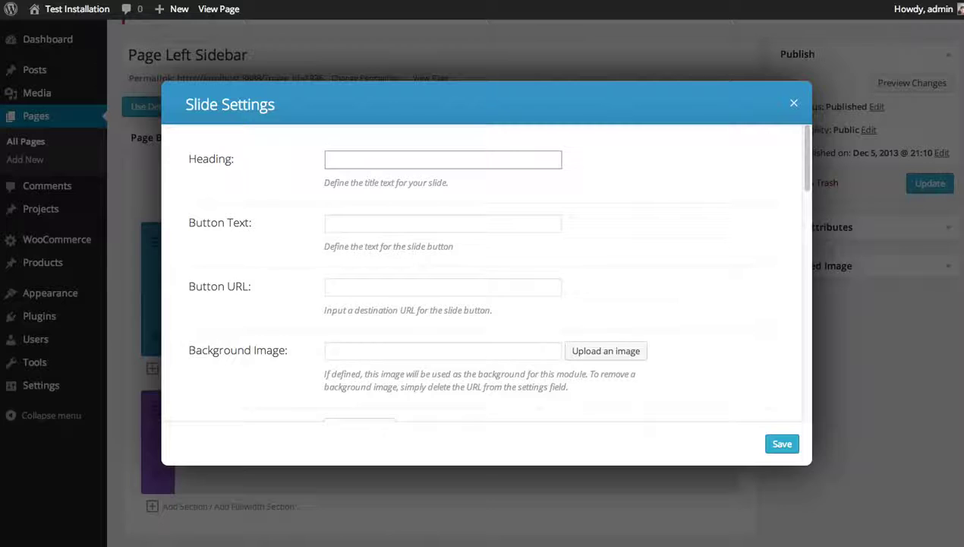
type("ading")
left_click(374, 222)
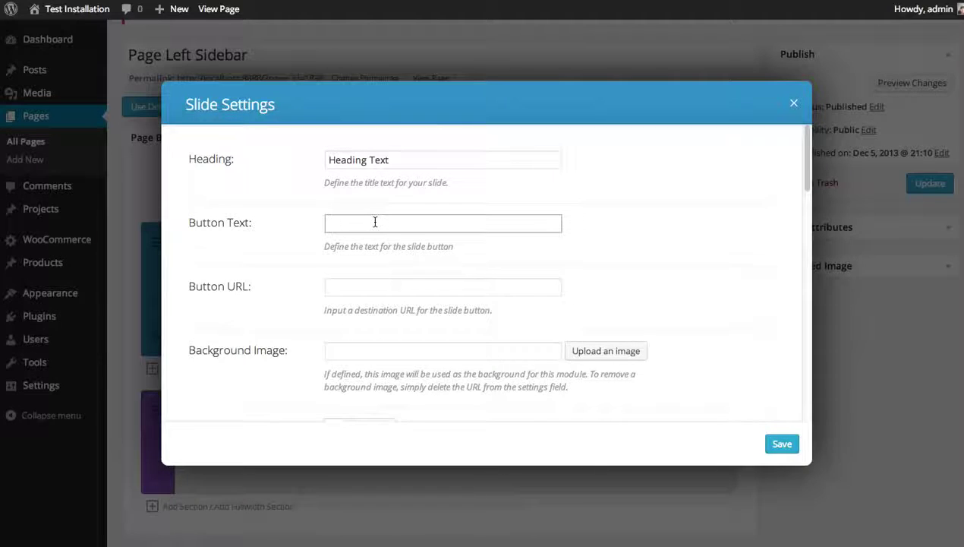
type("Join Today")
left_click(367, 286)
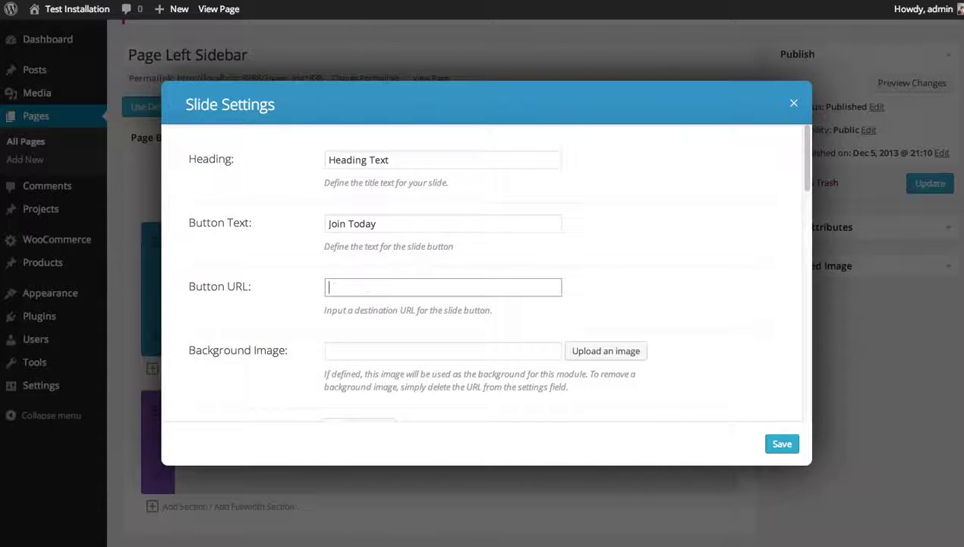
type("http://www.elegantthemes.com")
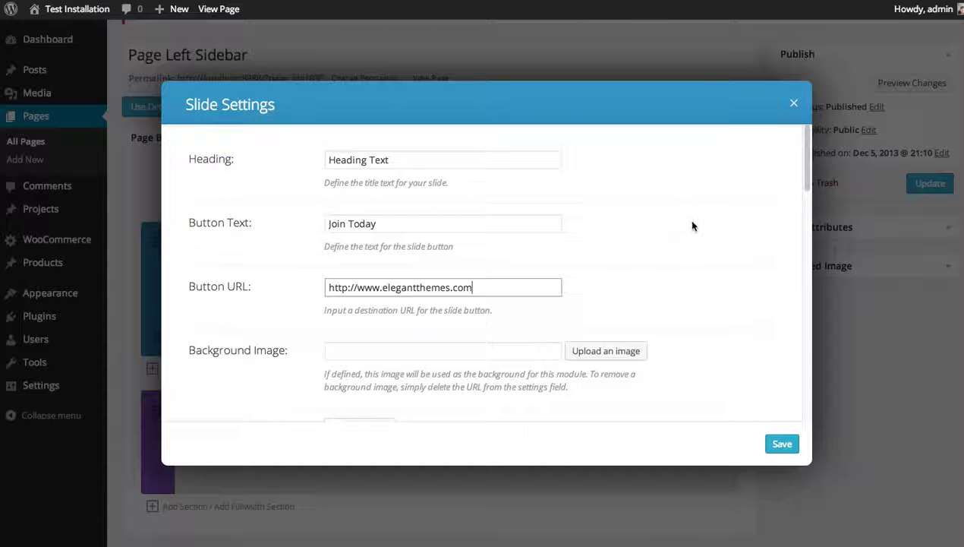
- Set the slide's background colour to teal #38b5a4
left_click_drag(808, 158, 810, 199)
scroll(532, 304, "down", 4)
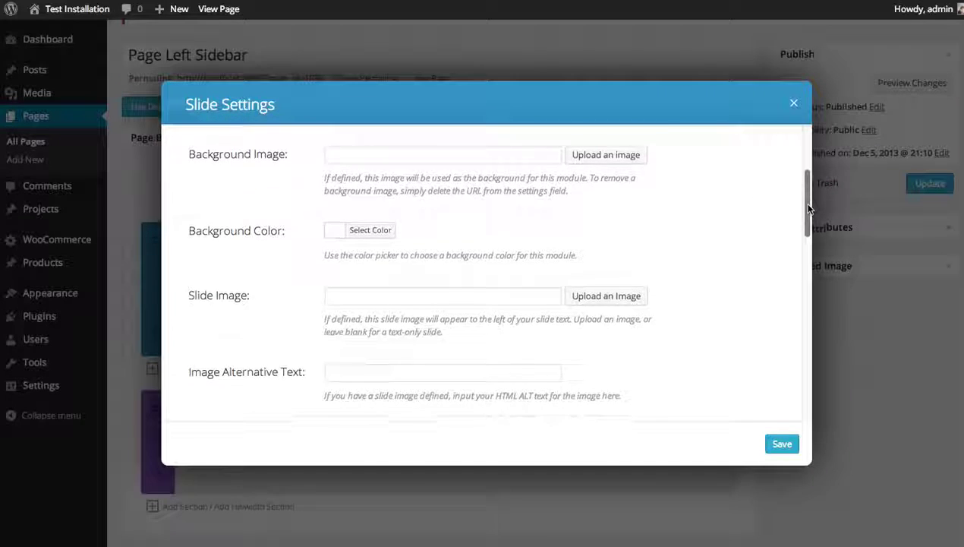
scroll(635, 271, "down", 5)
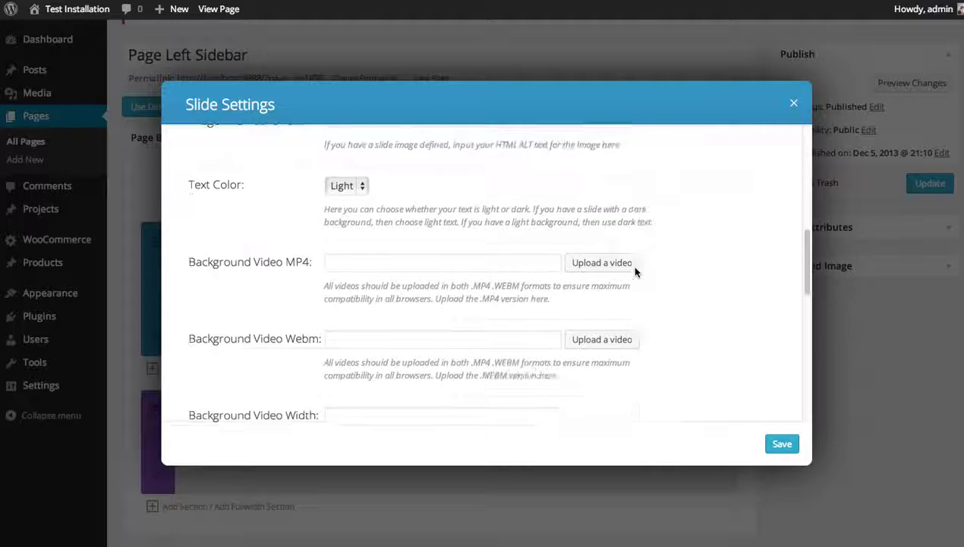
scroll(626, 267, "up", 7)
scroll(607, 271, "up", 2)
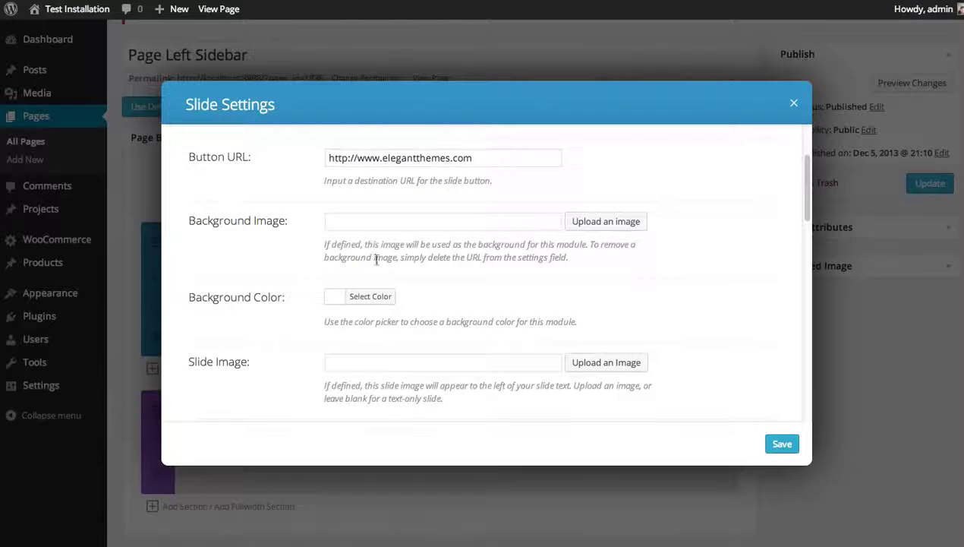
left_click(335, 301)
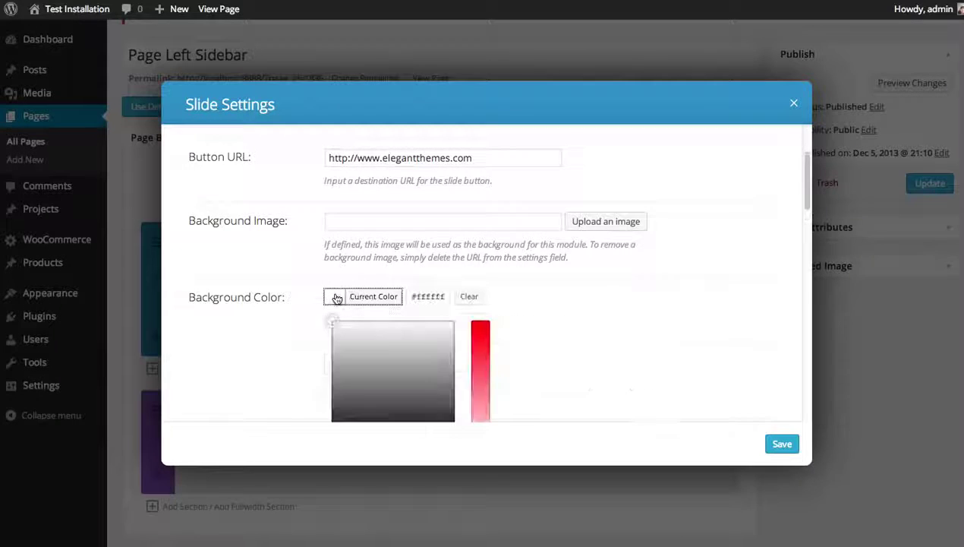
left_click(354, 362)
scroll(455, 341, "down", 2)
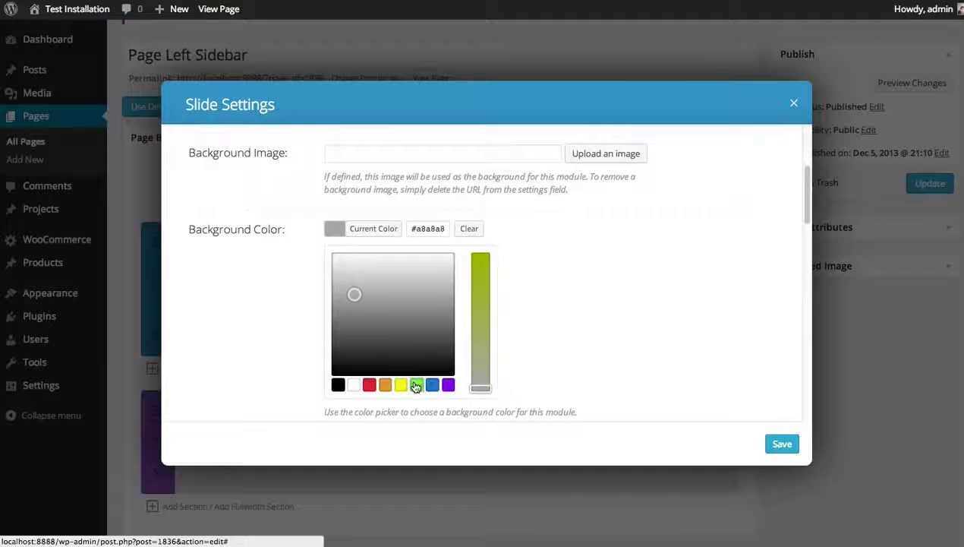
left_click(417, 384)
left_click_drag(371, 266, 392, 288)
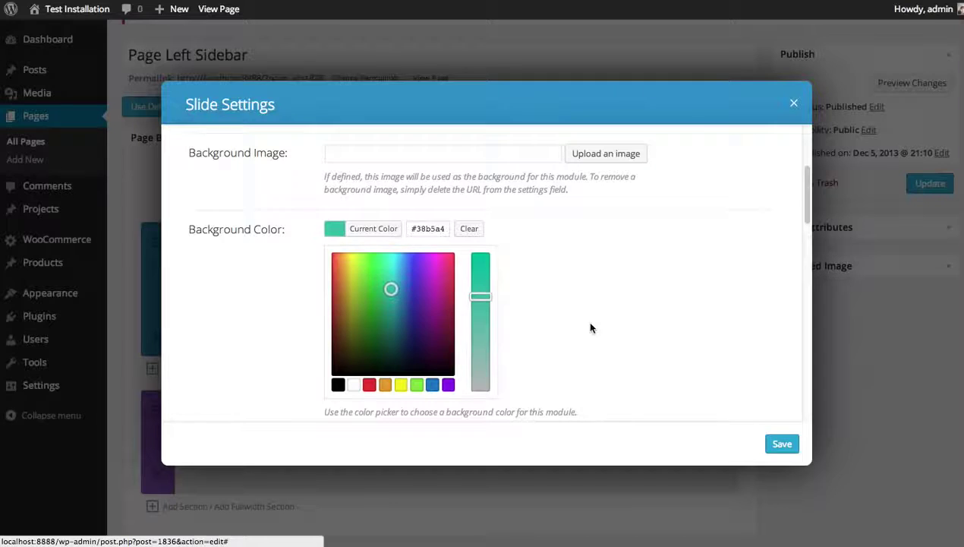
left_click(365, 228)
- Scroll down to the slide image field and start entering an image
scroll(637, 295, "up", 3)
scroll(642, 295, "down", 2)
scroll(641, 295, "down", 1)
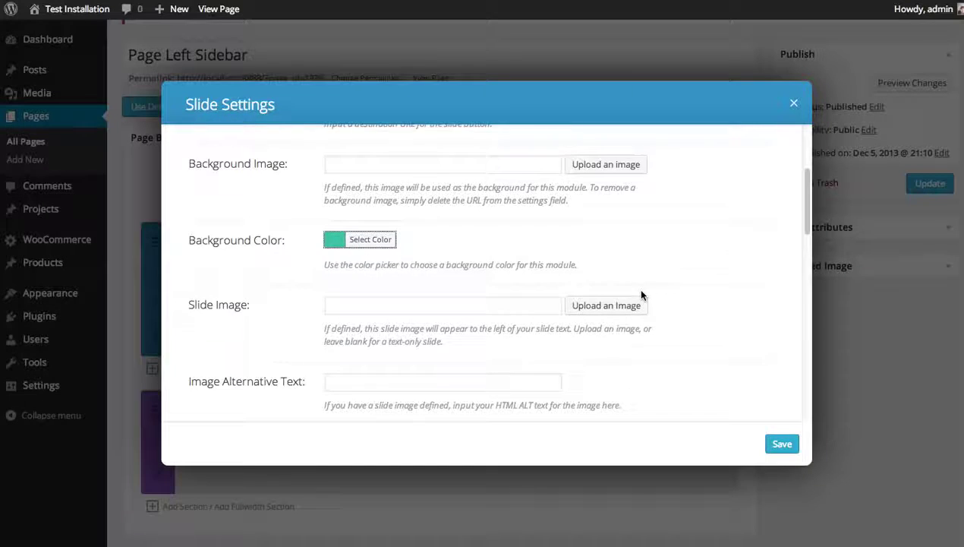
scroll(462, 247, "up", 1)
scroll(470, 244, "down", 1)
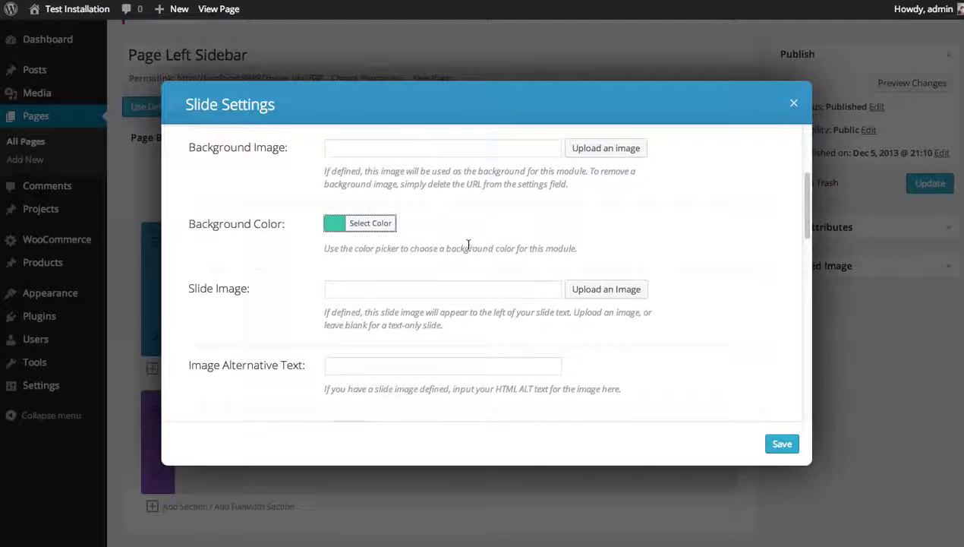
scroll(444, 251, "down", 1)
left_click(403, 262)
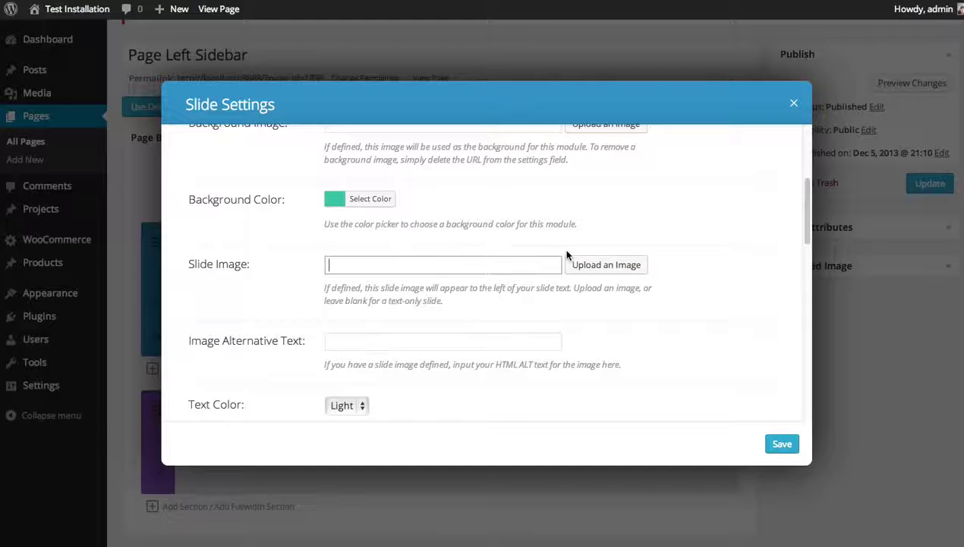
scroll(531, 251, "down", 2)
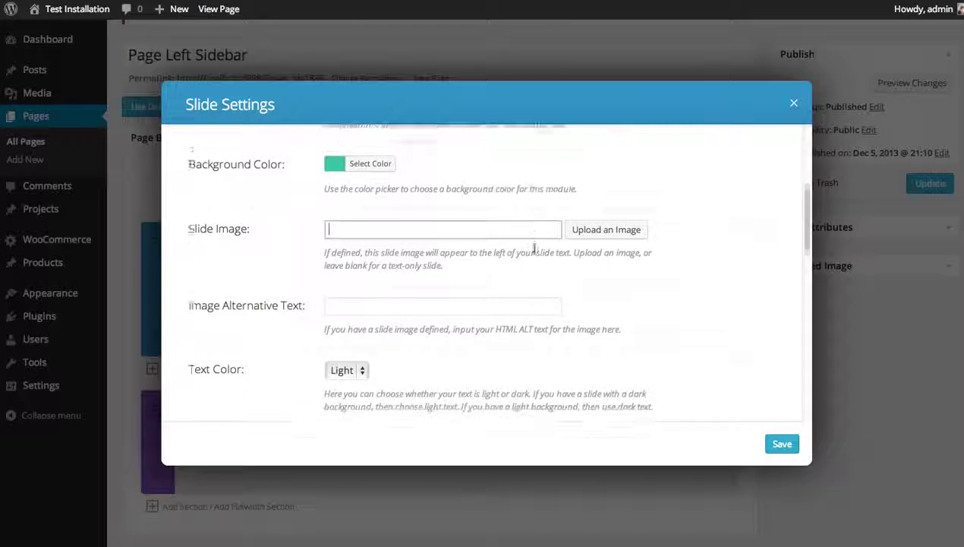
scroll(531, 250, "down", 1)
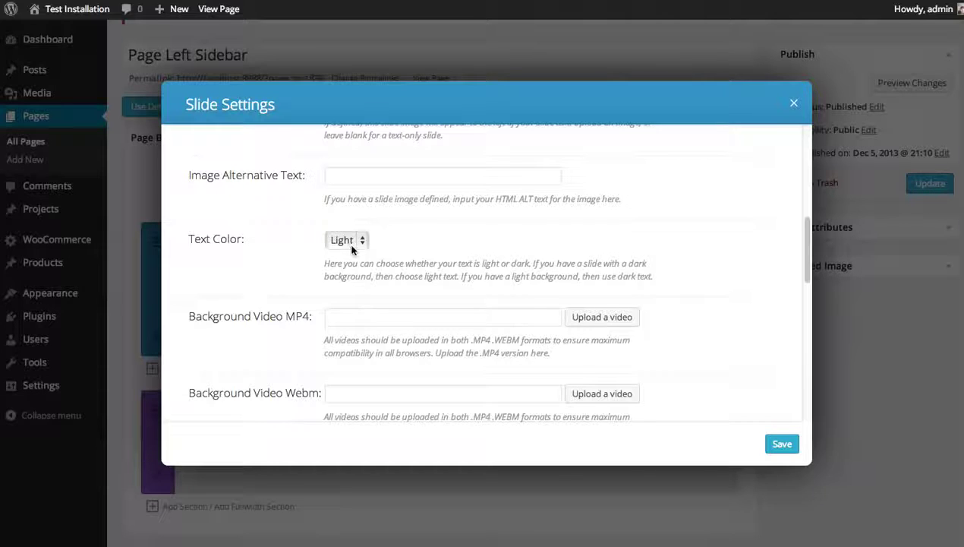
left_click(347, 241)
left_click(535, 239)
scroll(455, 243, "down", 2)
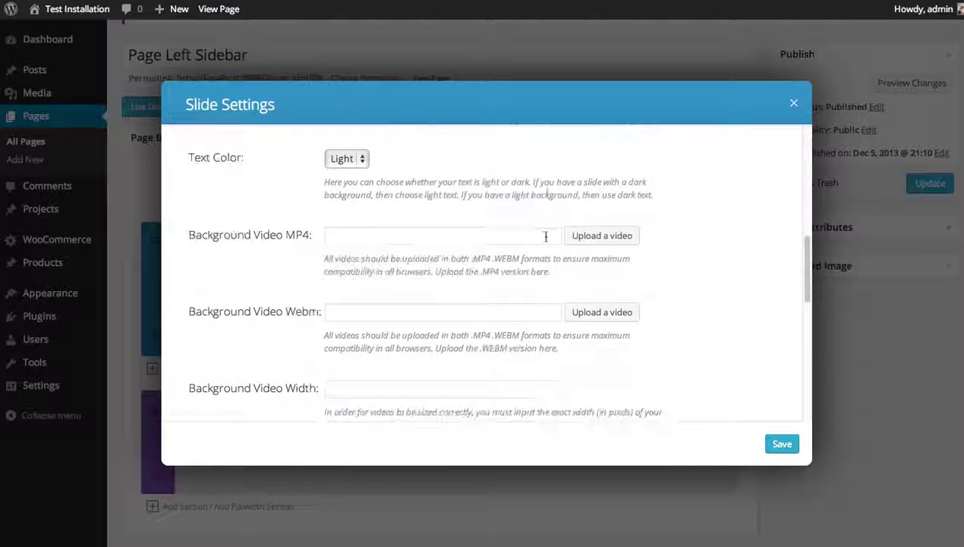
scroll(331, 251, "down", 1)
scroll(331, 251, "down", 3)
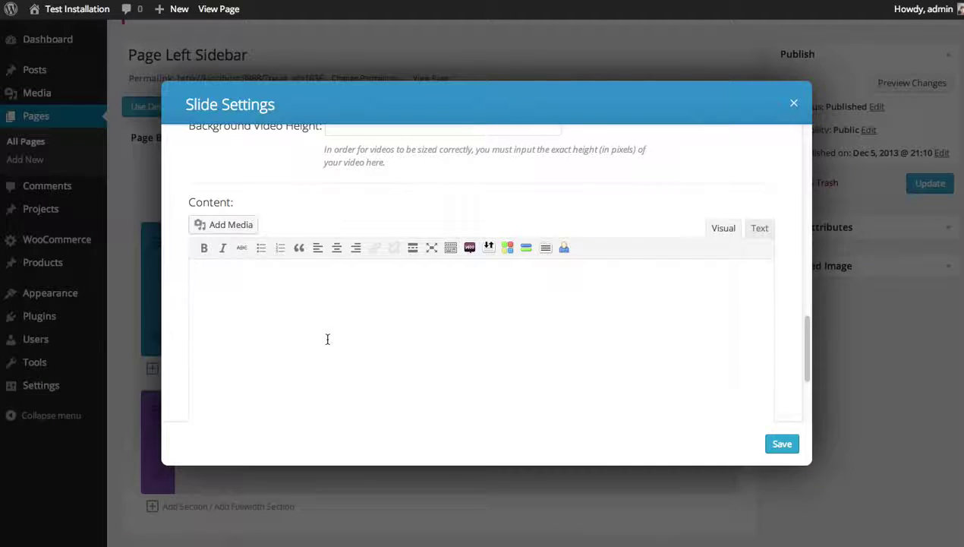
- Enter the description 'This is a slide in the slider module of the Divi theme...' noting it has no image
type("This is a slide in the slider module o")
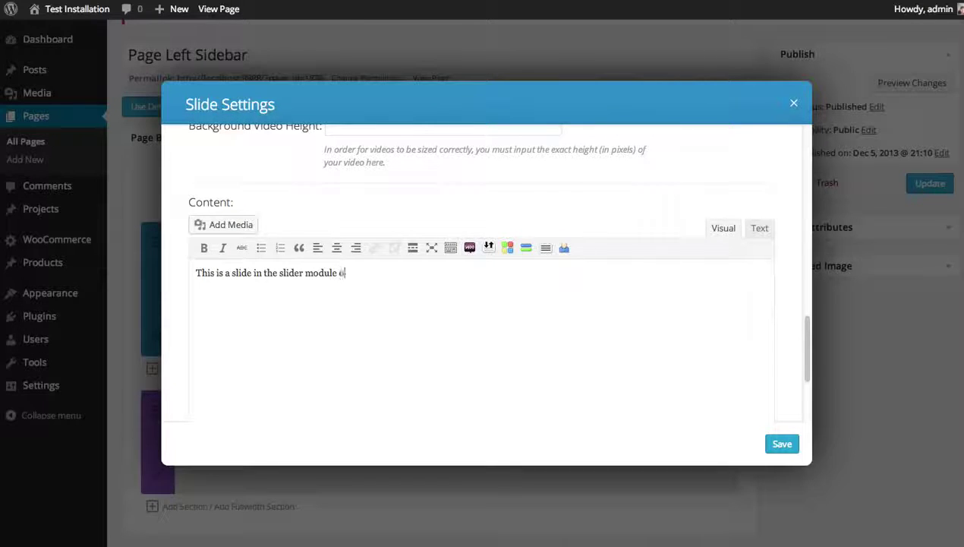
type("f the Divi theme. I")
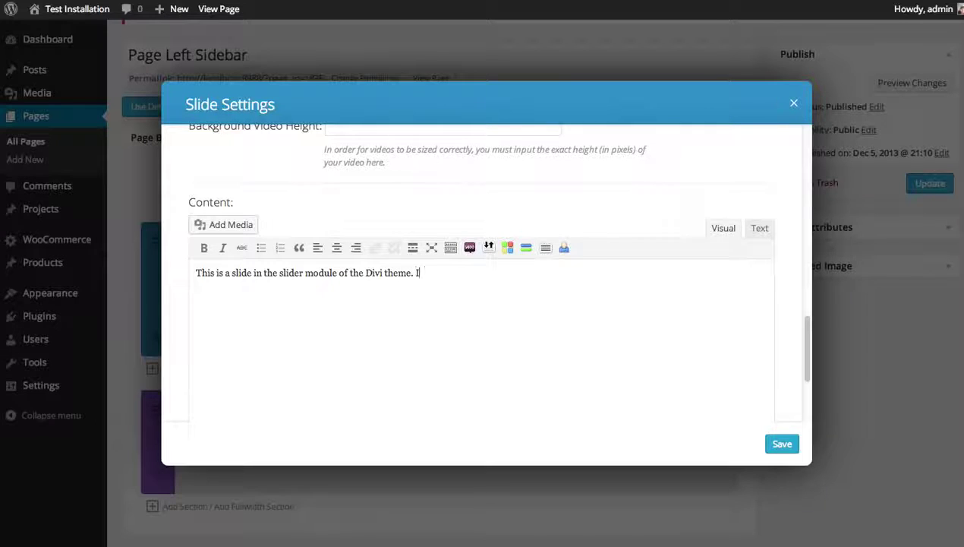
type("t does not have any ima")
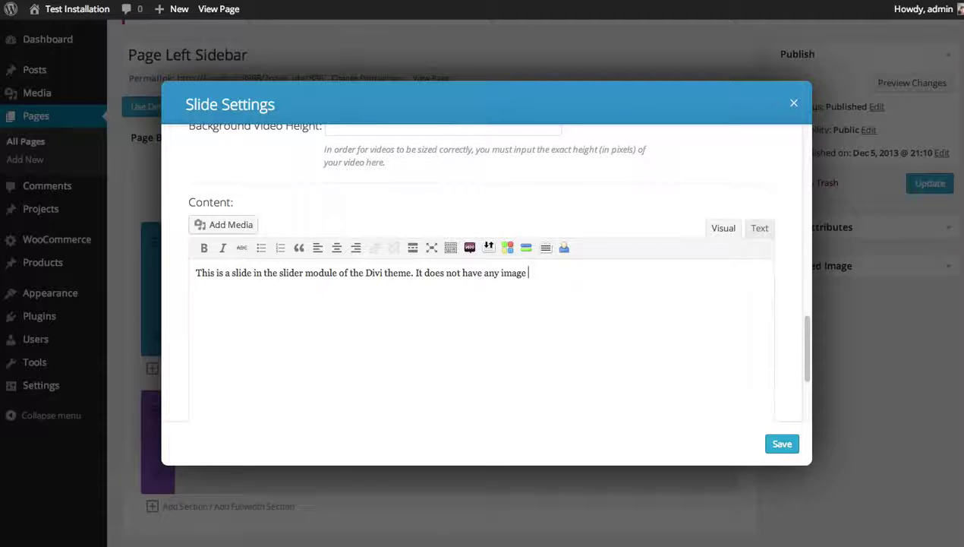
type("ge, just text.")
triple_click(284, 273)
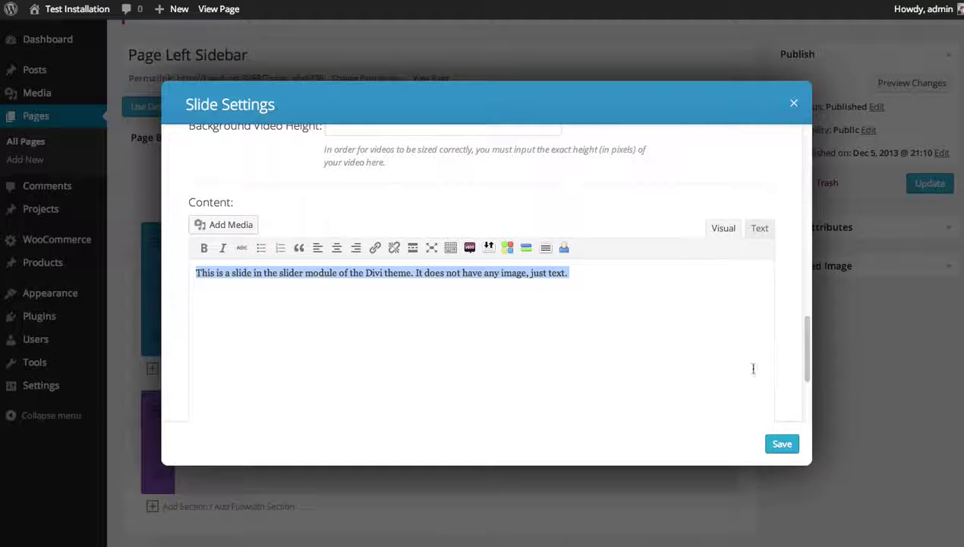
scroll(753, 369, "down", 2)
- Save the text-only slide, then save the Fullwidth Slider module settings
left_click(782, 445)
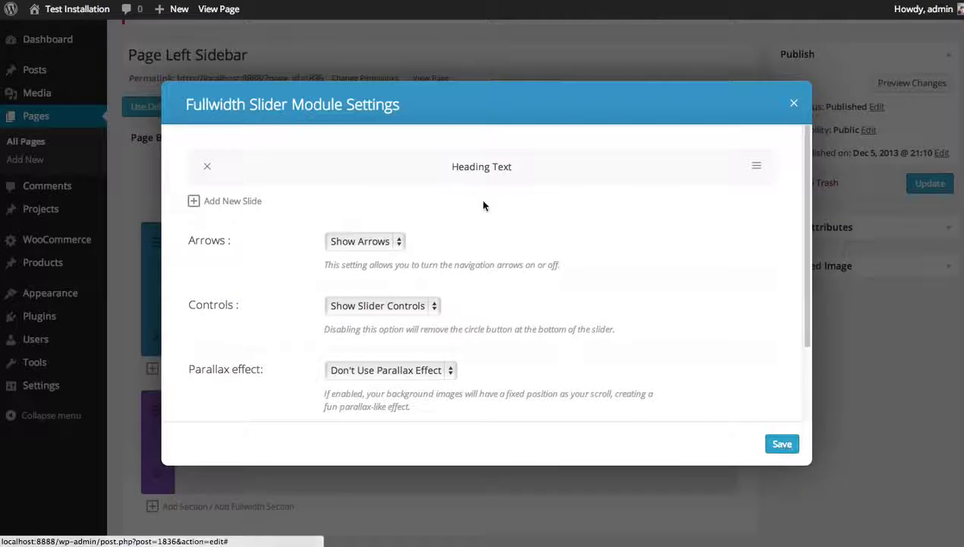
left_click_drag(471, 169, 459, 177)
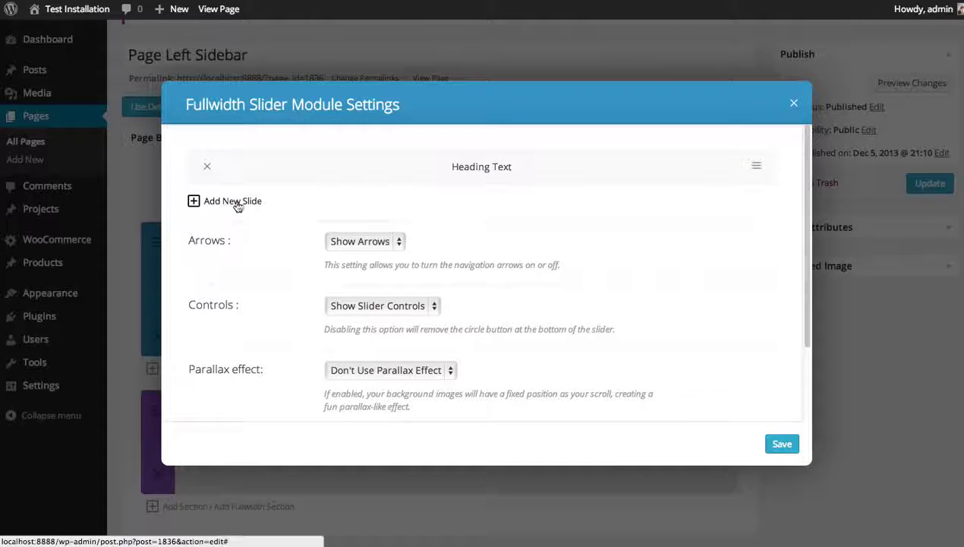
left_click(786, 447)
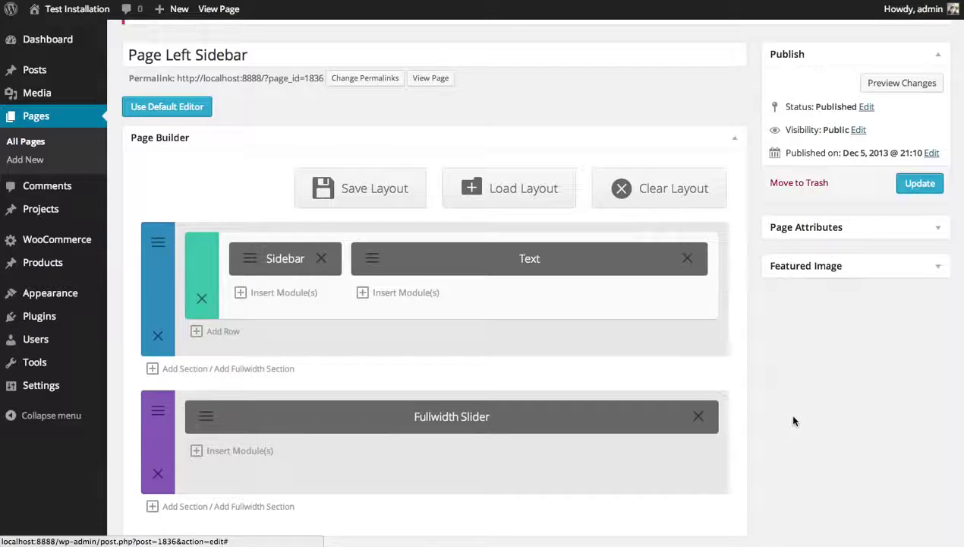
- Preview the page to check the teal Heading Text slide with its Join Today button
scroll(799, 406, "up", 1)
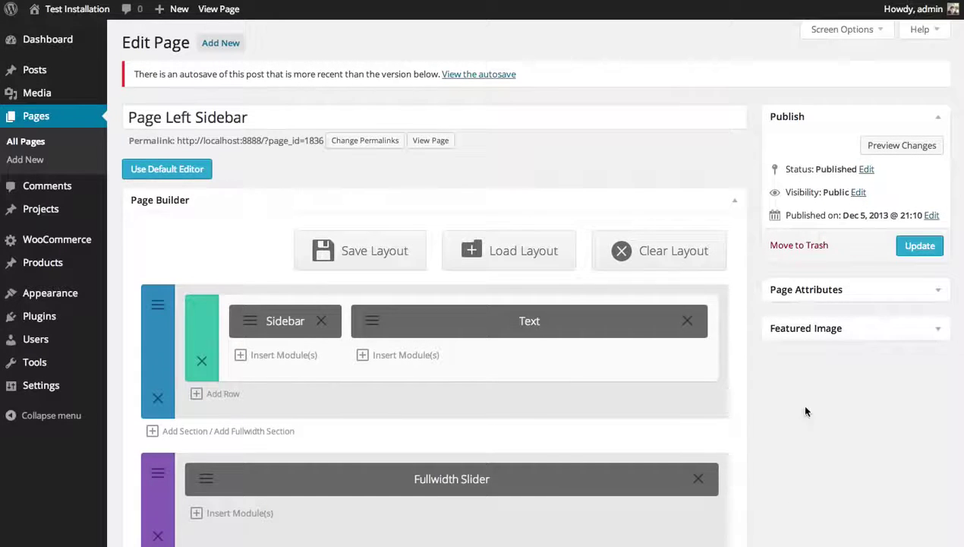
left_click(886, 146)
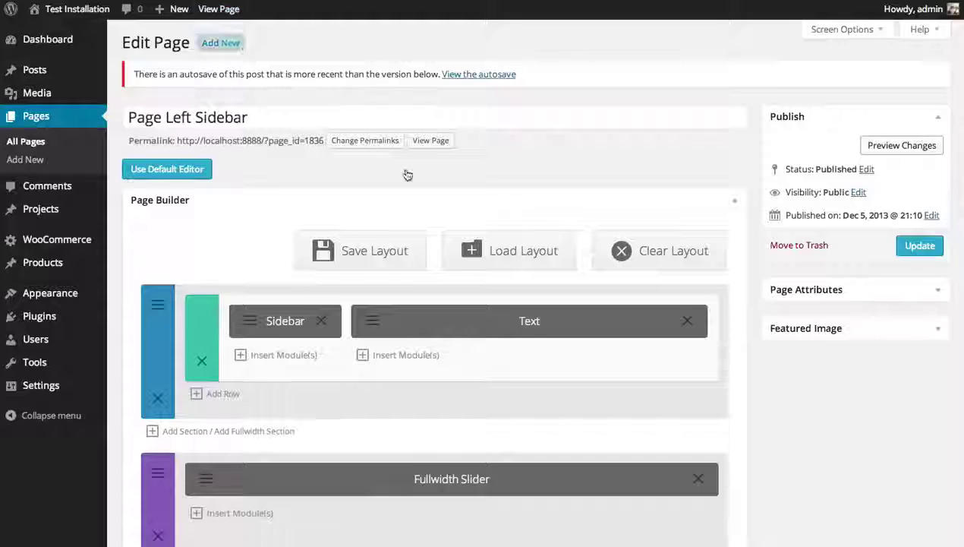
scroll(519, 245, "down", 3)
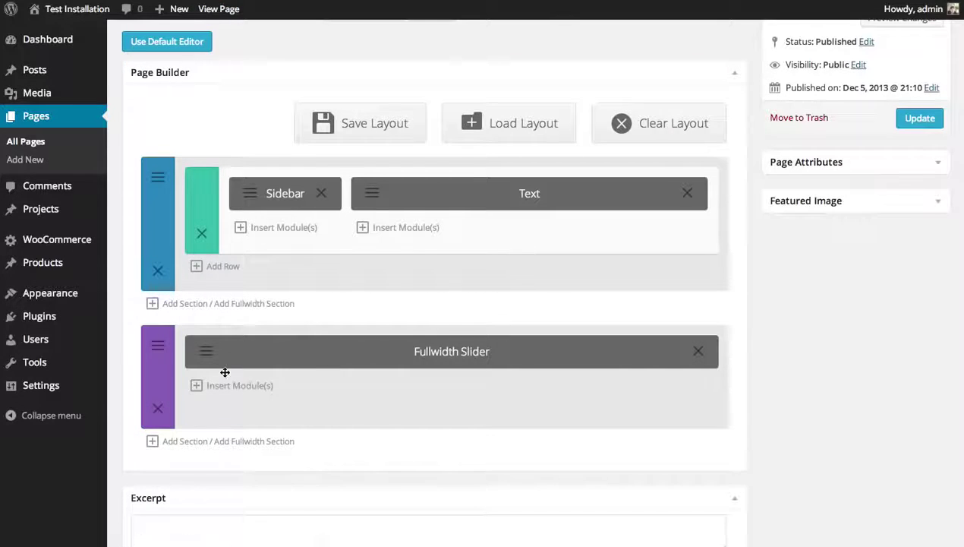
- Drag the purple Fullwidth Slider section to the top, above the Sidebar and Text section
left_click_drag(355, 409, 315, 234)
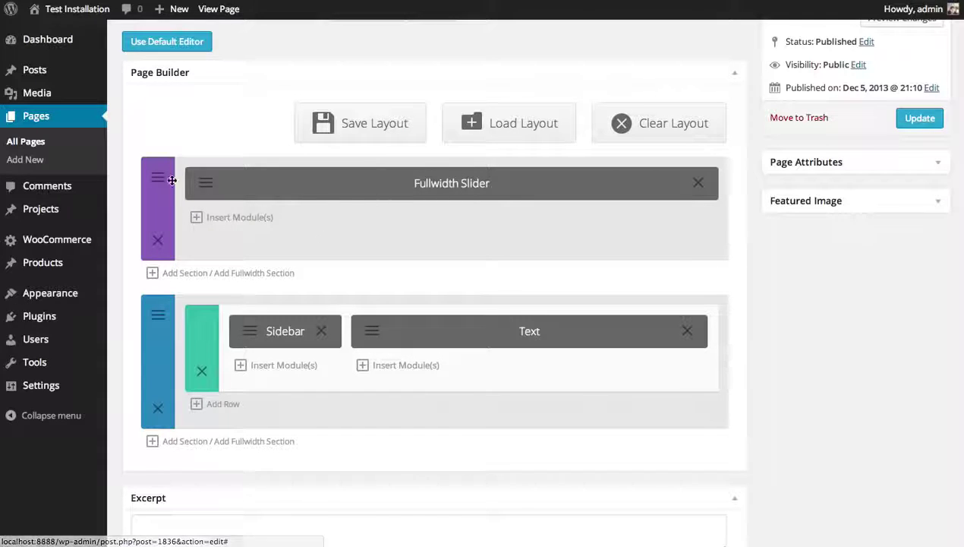
left_click(205, 183)
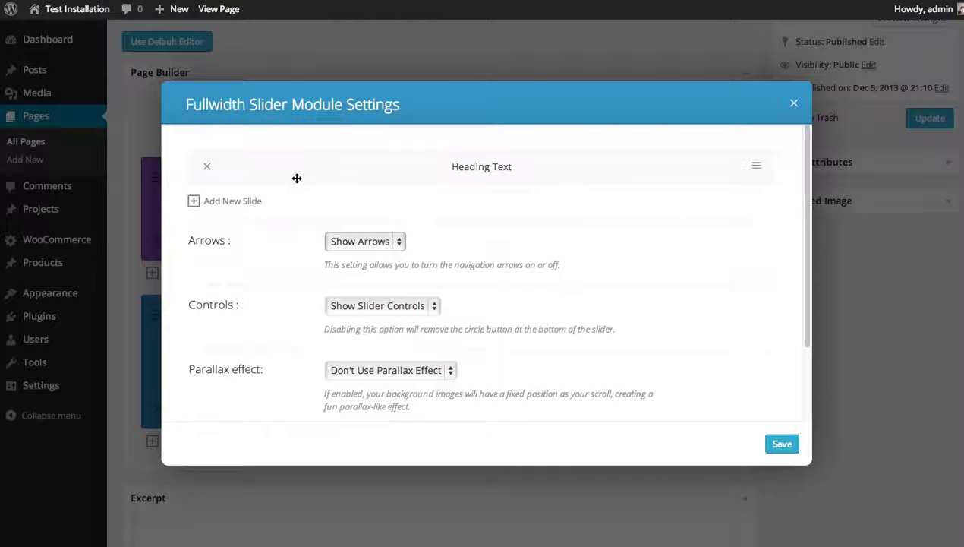
left_click(233, 201)
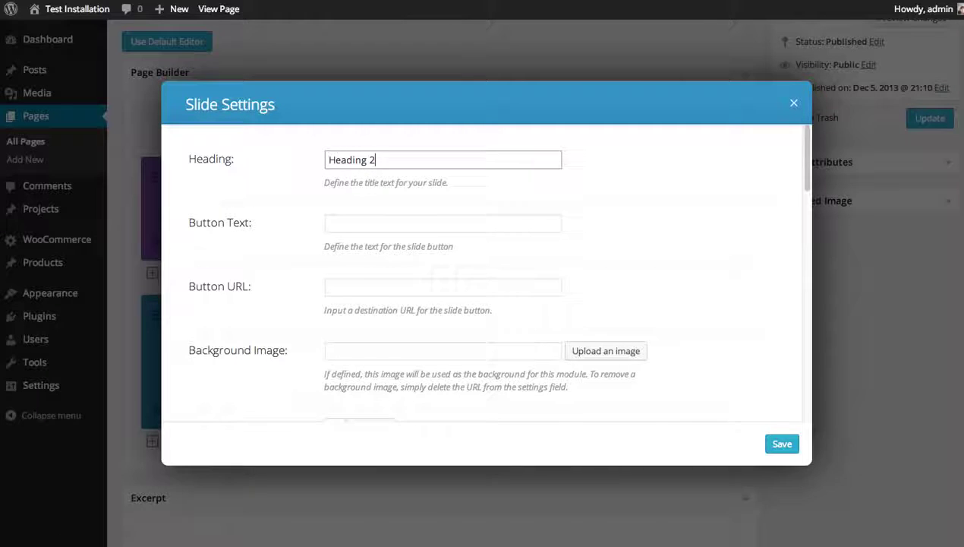
type("Heading 2")
left_click(414, 220)
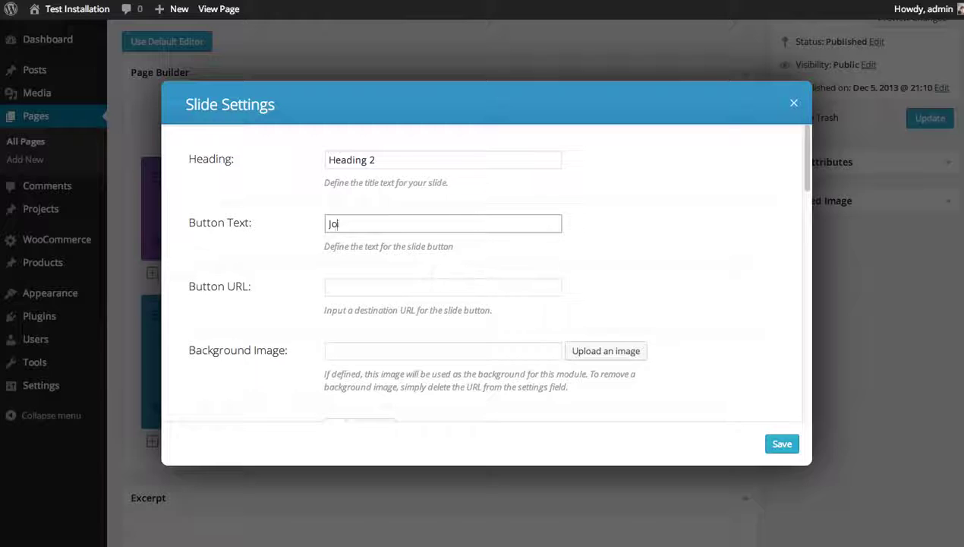
left_click(357, 289)
type("http://w")
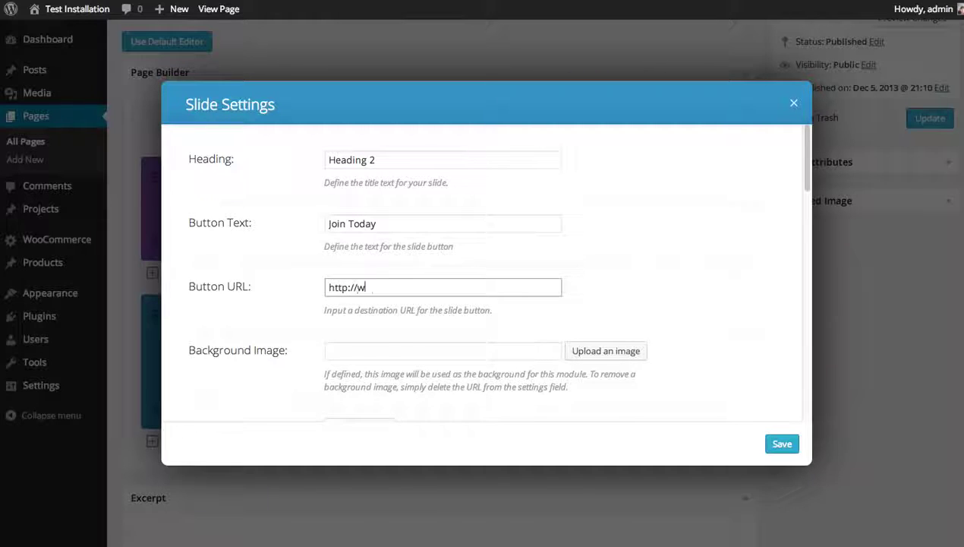
type("ww.elegantthemes.com")
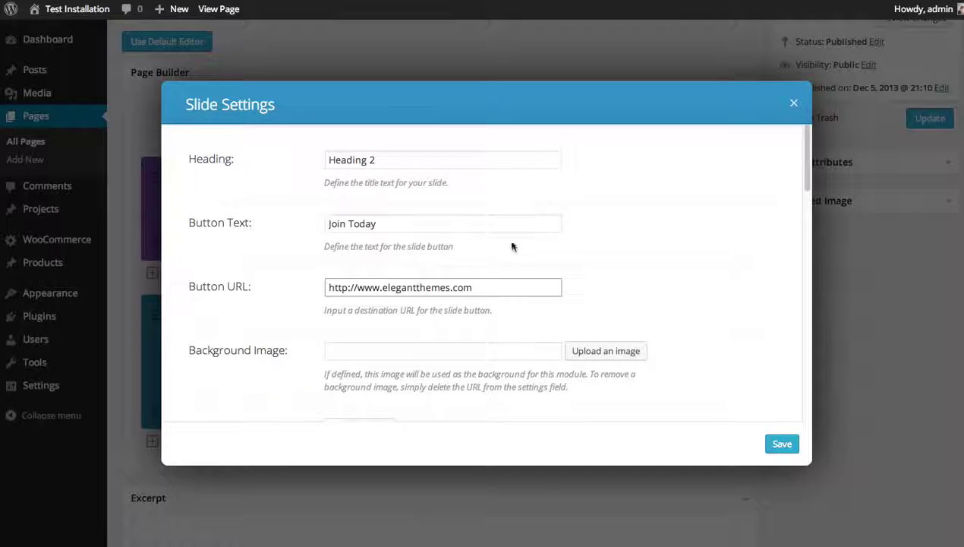
scroll(512, 246, "down", 2)
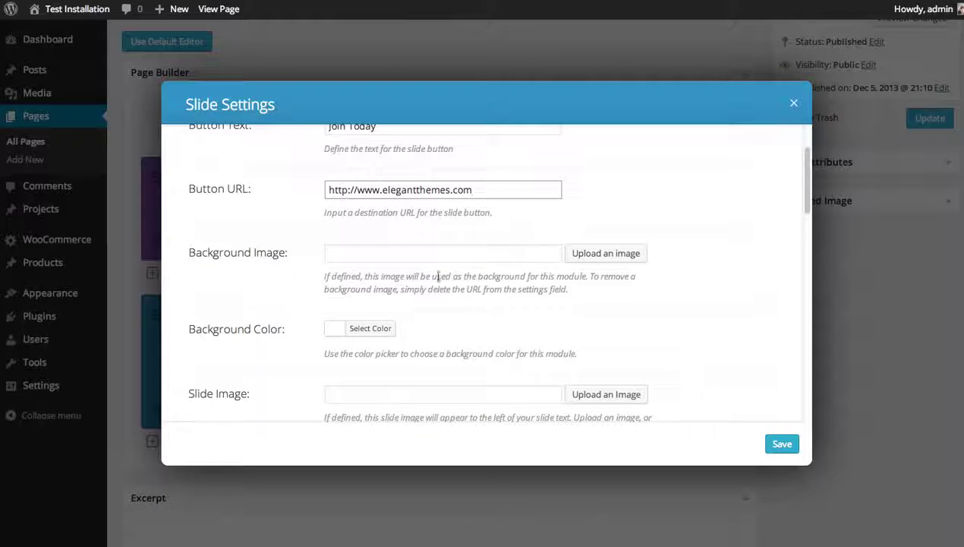
left_click(602, 253)
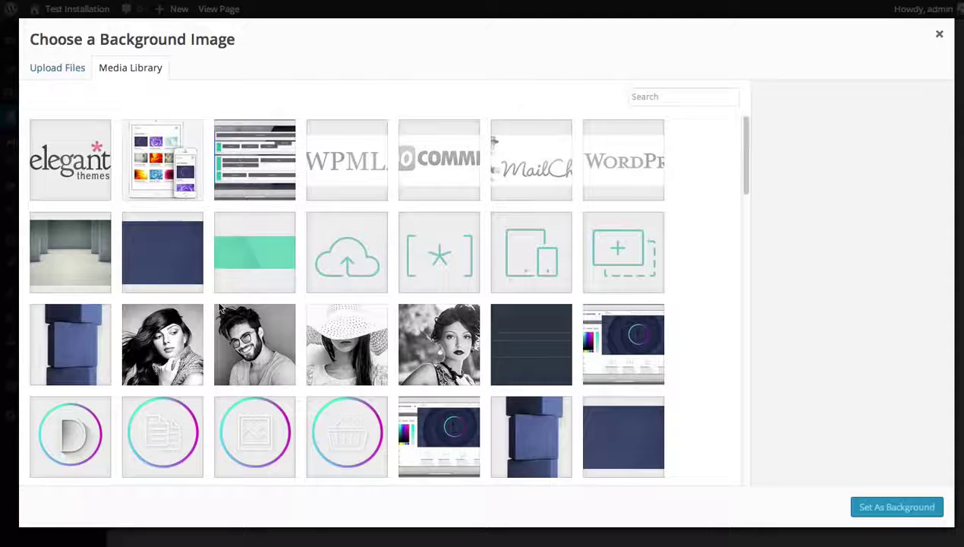
- Set the dark blue stone-bg.jpg image as the second slide's background
left_click(636, 446)
left_click(907, 509)
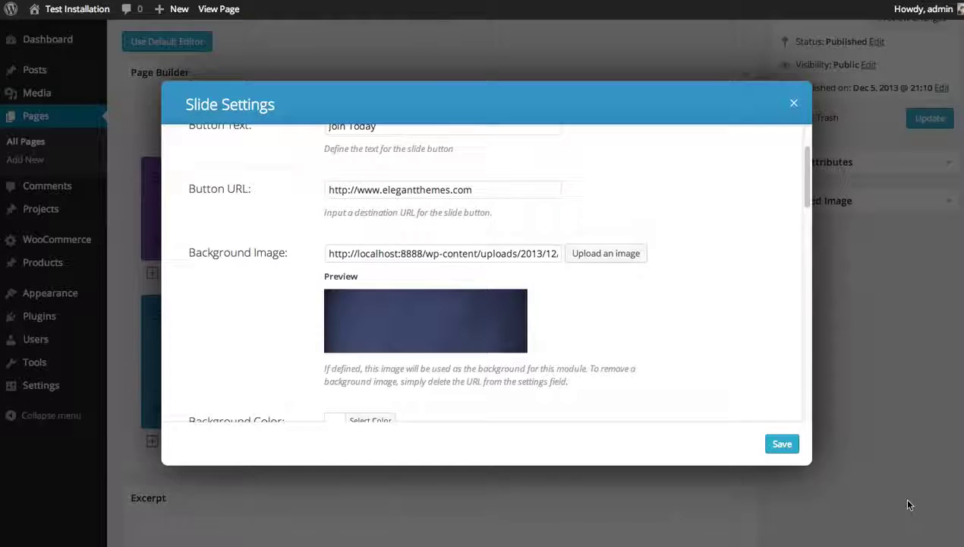
left_click_drag(810, 155, 800, 228)
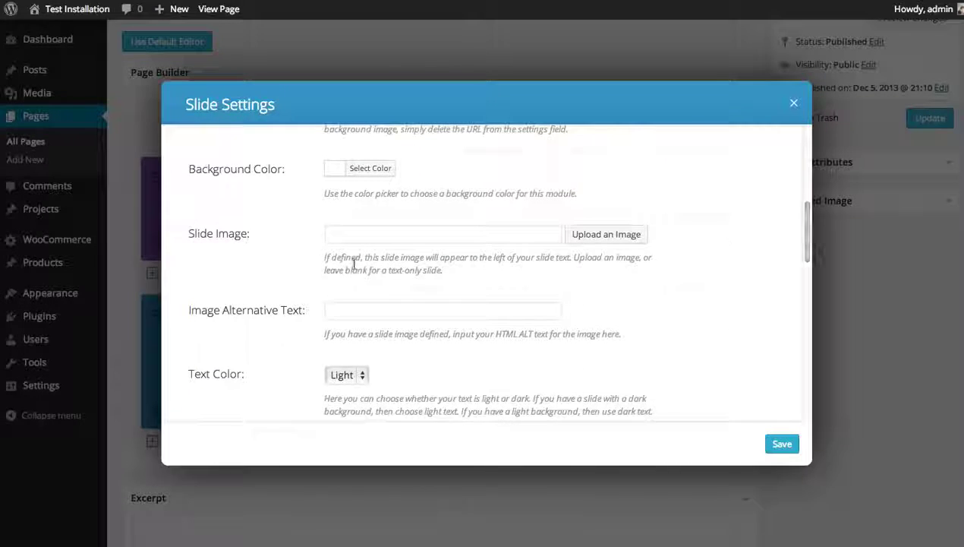
- Set blocks-minified1.png, the stacked blue blocks picture, as the slide image
left_click(408, 235)
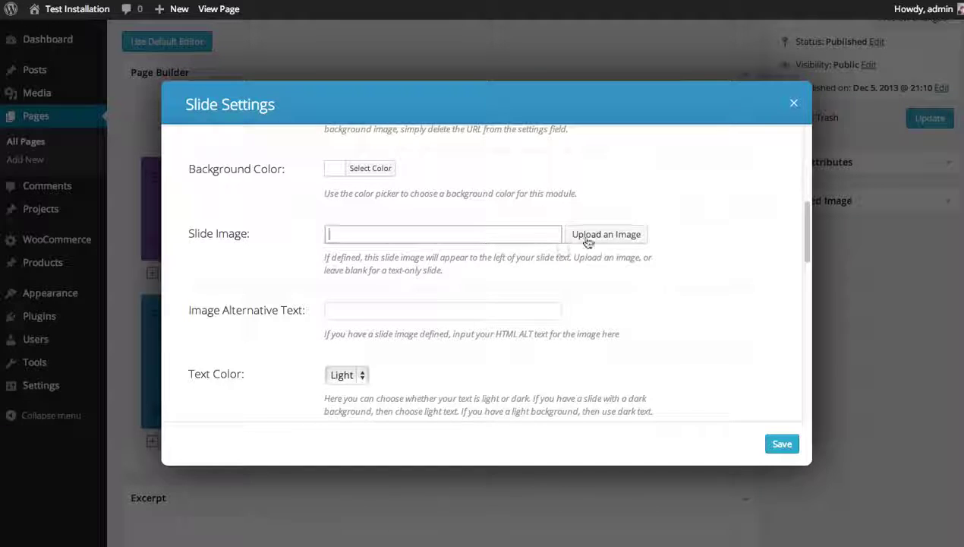
left_click(621, 236)
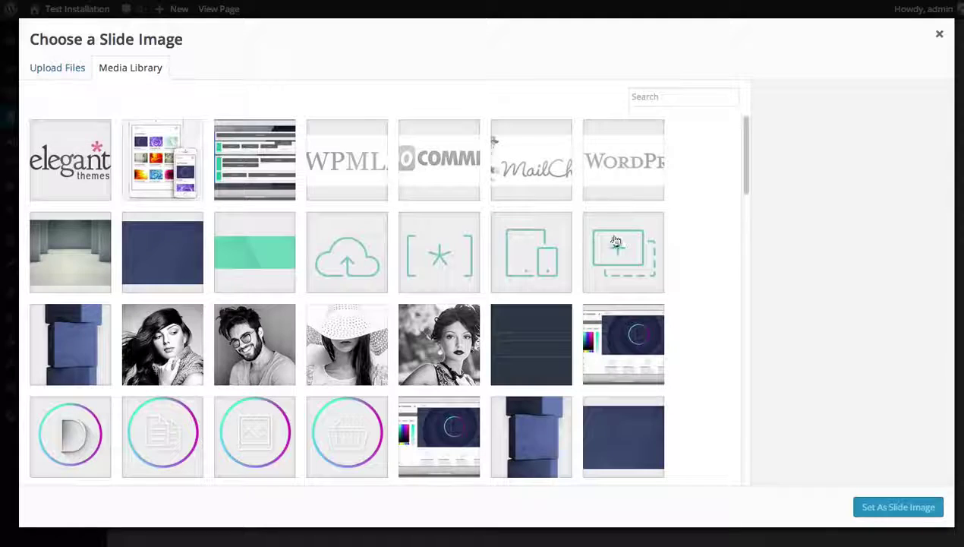
left_click(72, 342)
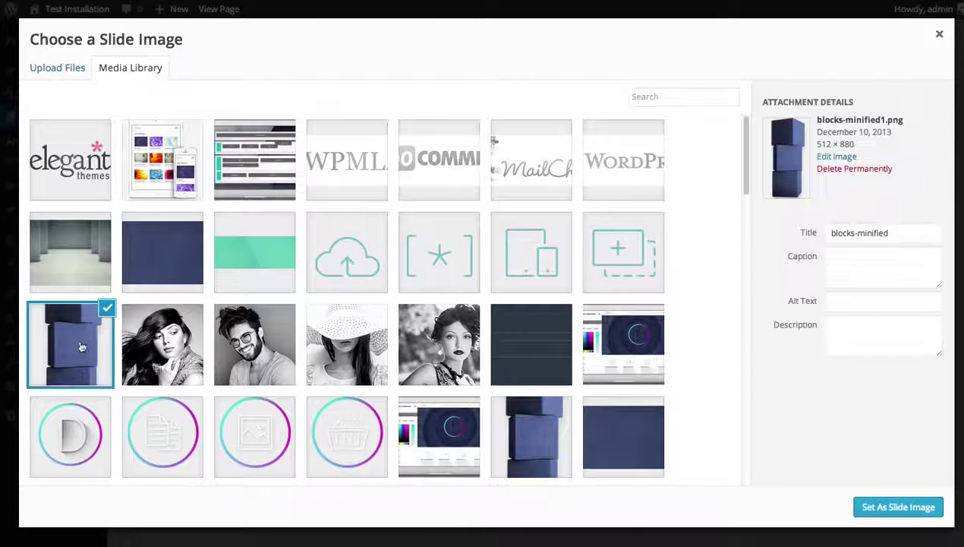
left_click(911, 507)
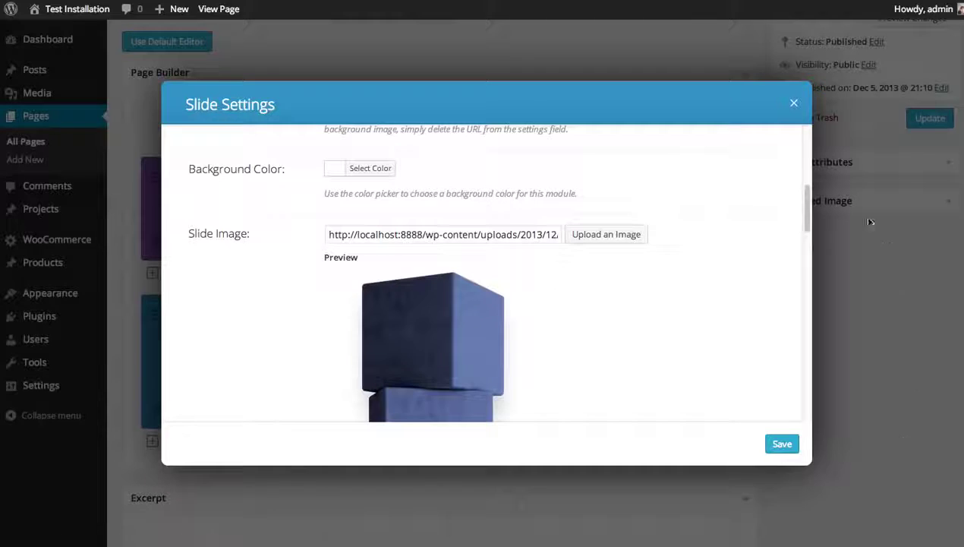
left_click_drag(808, 205, 808, 273)
- Paste the descriptive sentence into the slide's Content body text
scroll(799, 275, "down", 2)
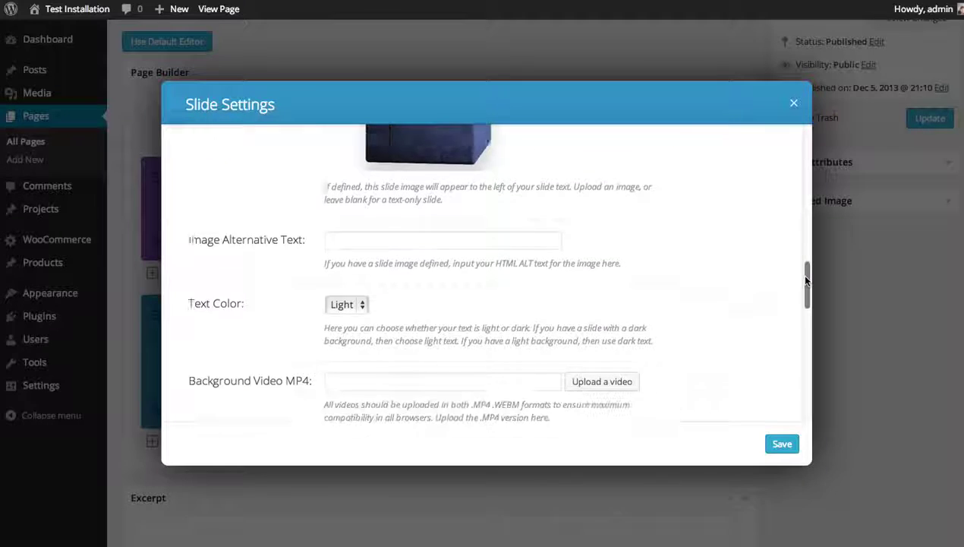
scroll(506, 269, "down", 3)
scroll(506, 268, "down", 5)
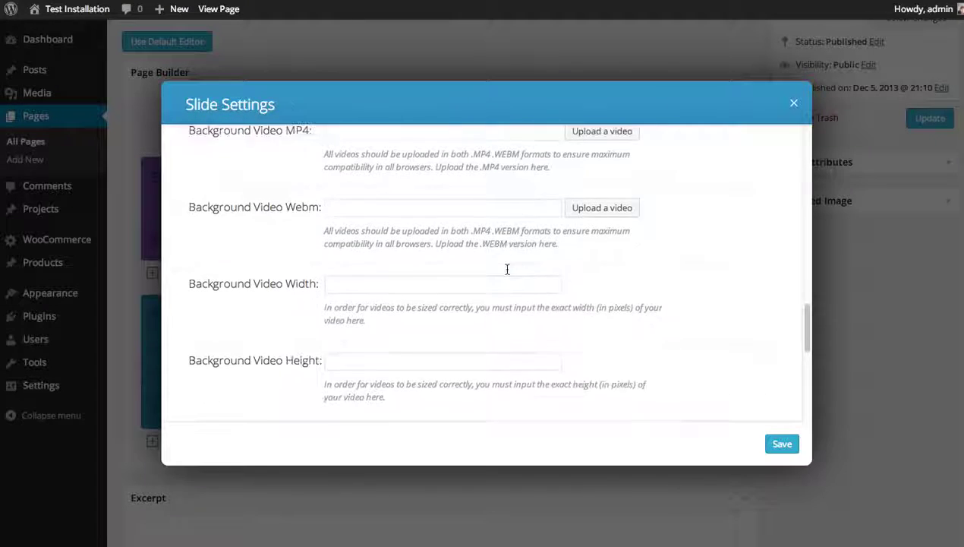
left_click(469, 328)
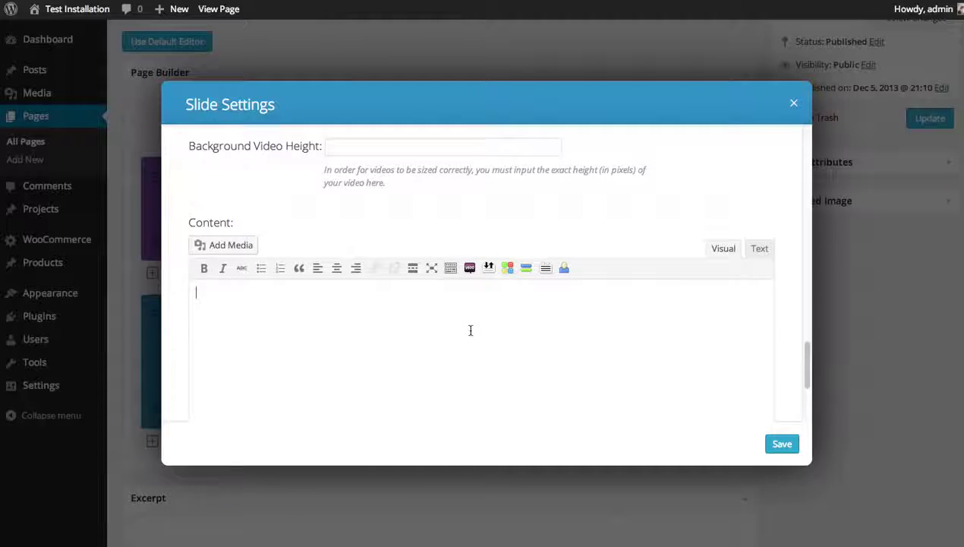
type("This is a slide in the slider module of the Divi theme. It does not have any image, just text.")
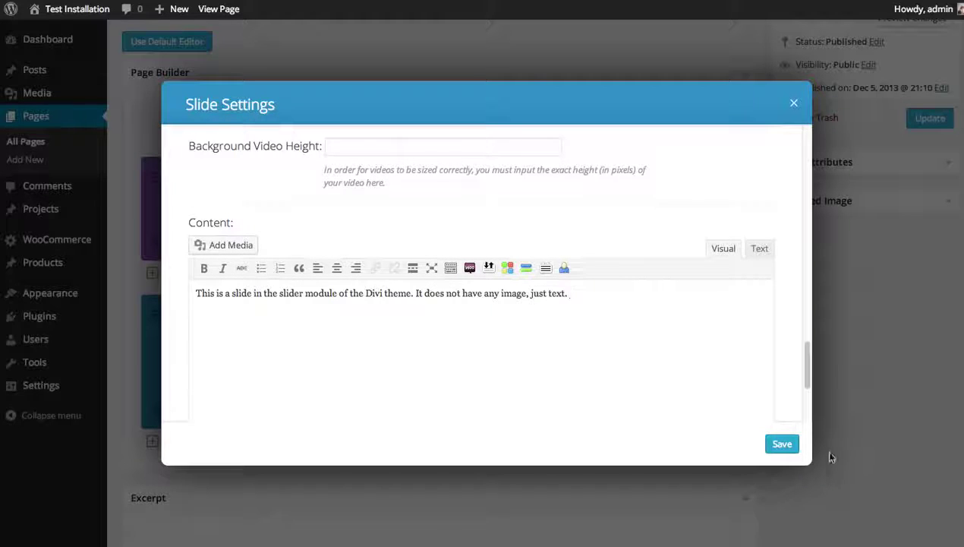
- Save the slide settings and the Fullwidth Slider module settings
left_click(785, 445)
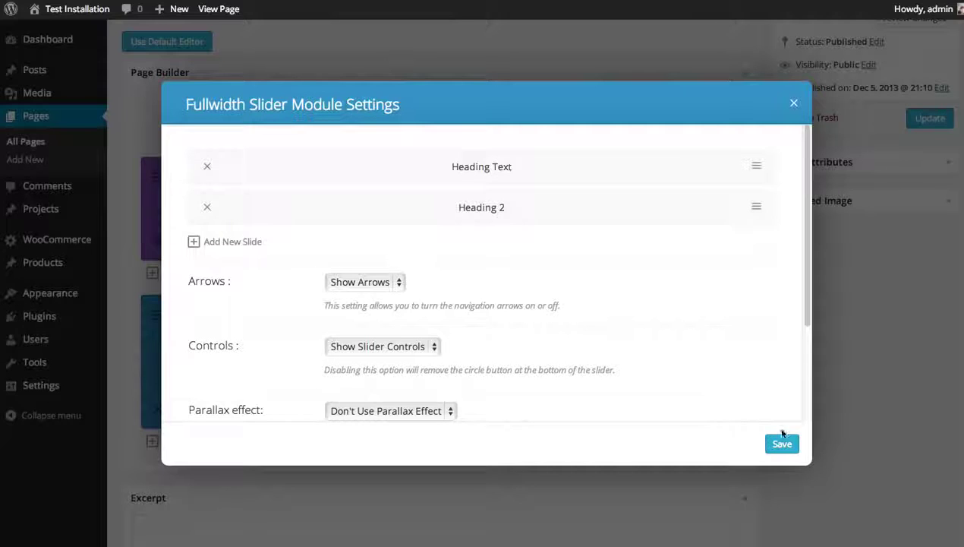
left_click(782, 442)
scroll(758, 254, "up", 3)
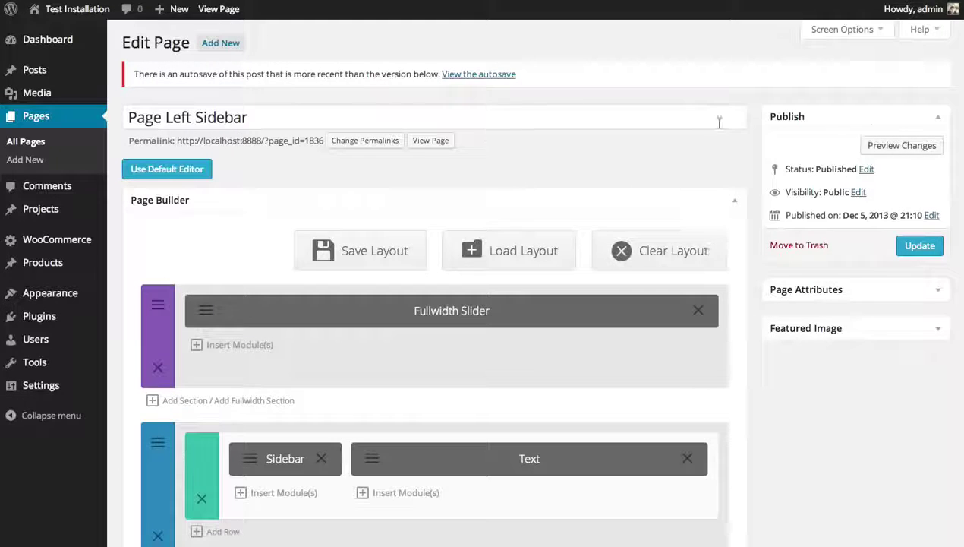
left_click(872, 144)
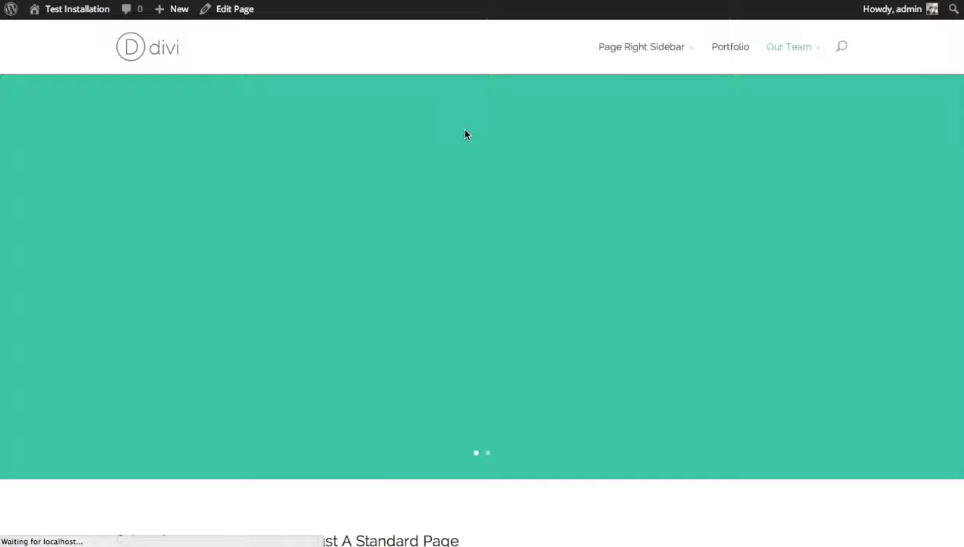
left_click(931, 278)
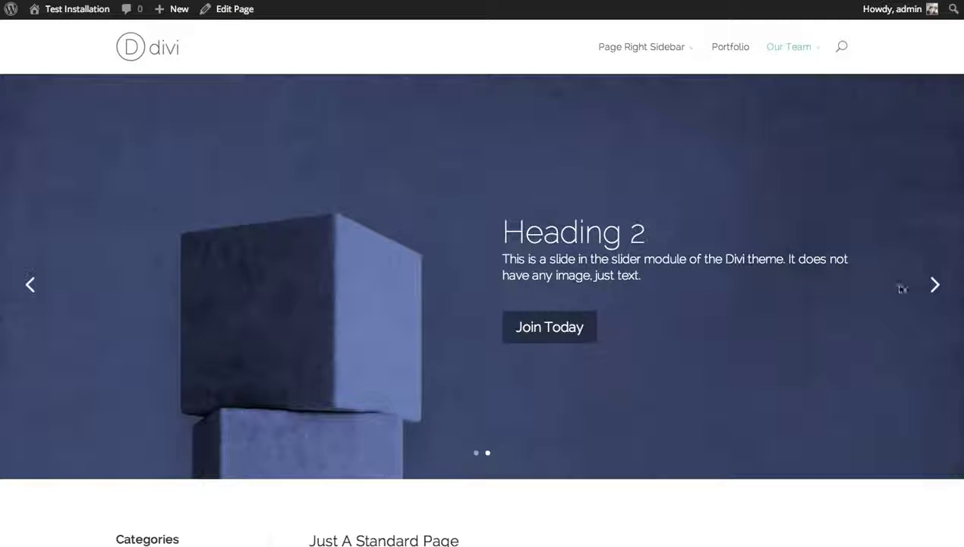
left_click(933, 284)
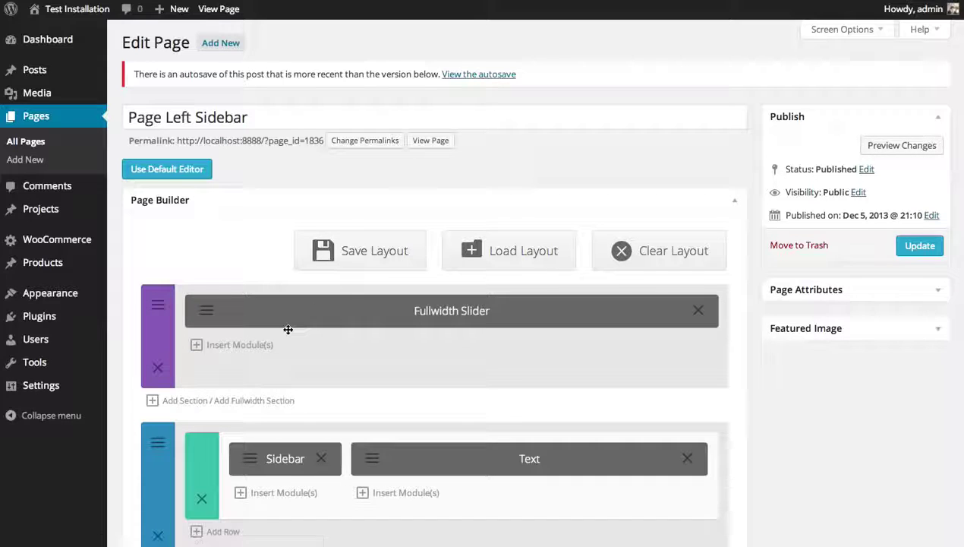
left_click(206, 311)
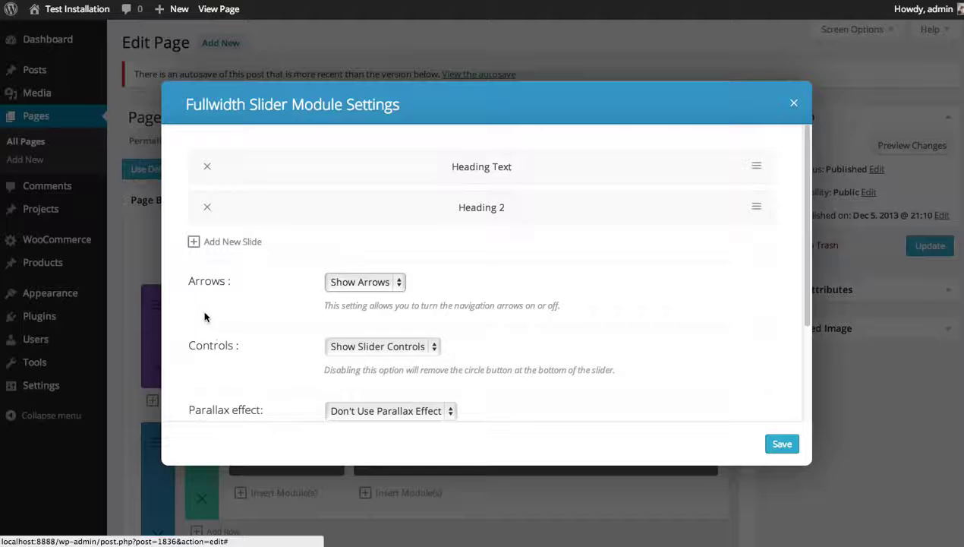
left_click(233, 242)
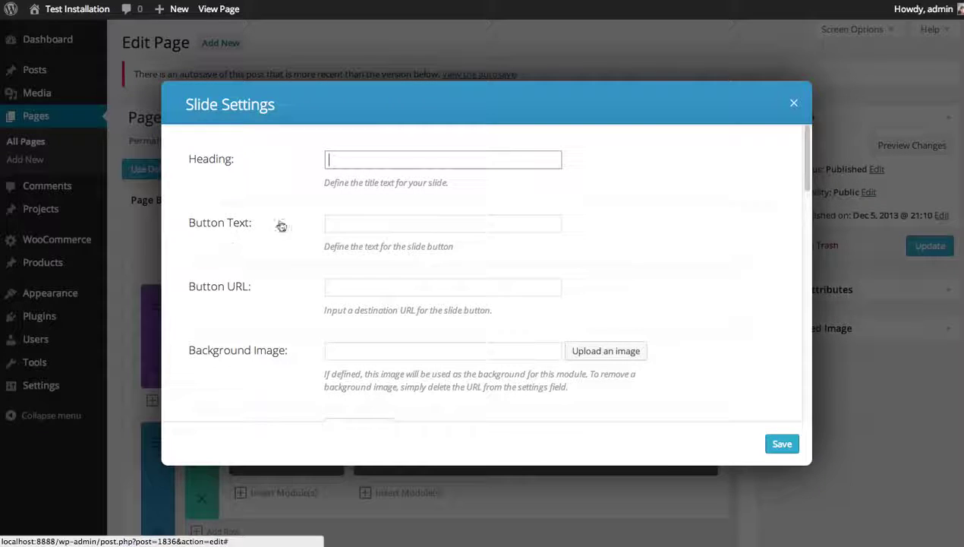
type("Video Sl")
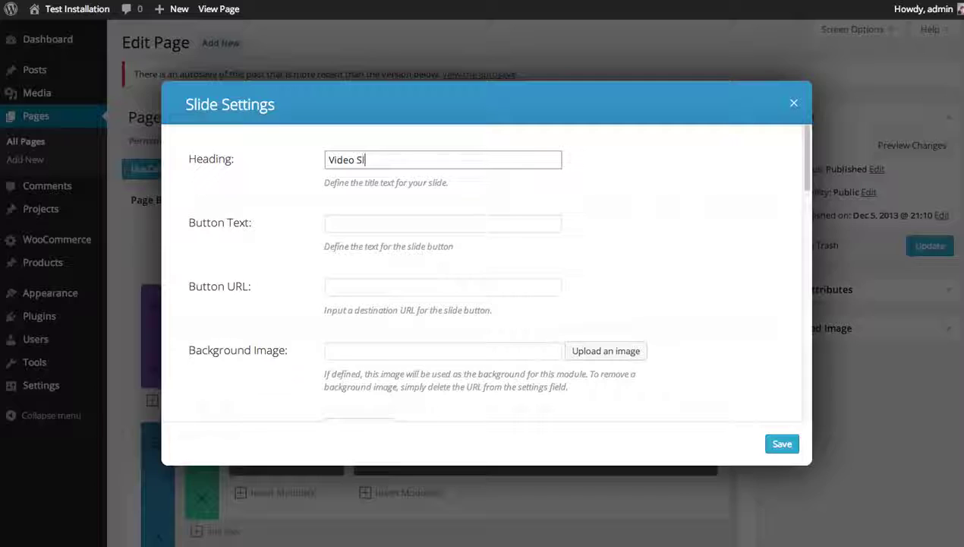
type("ide")
left_click(360, 224)
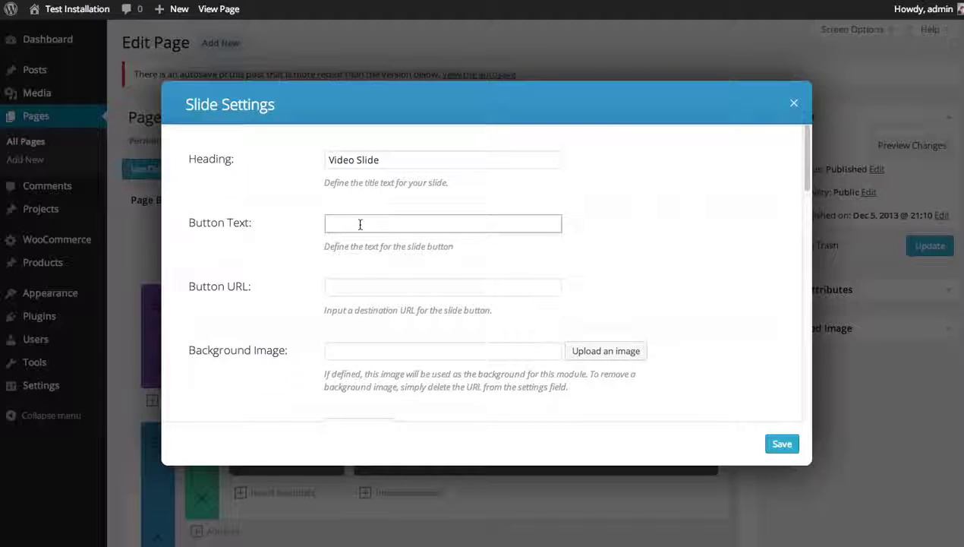
type("Join Today")
left_click(355, 288)
type("http:")
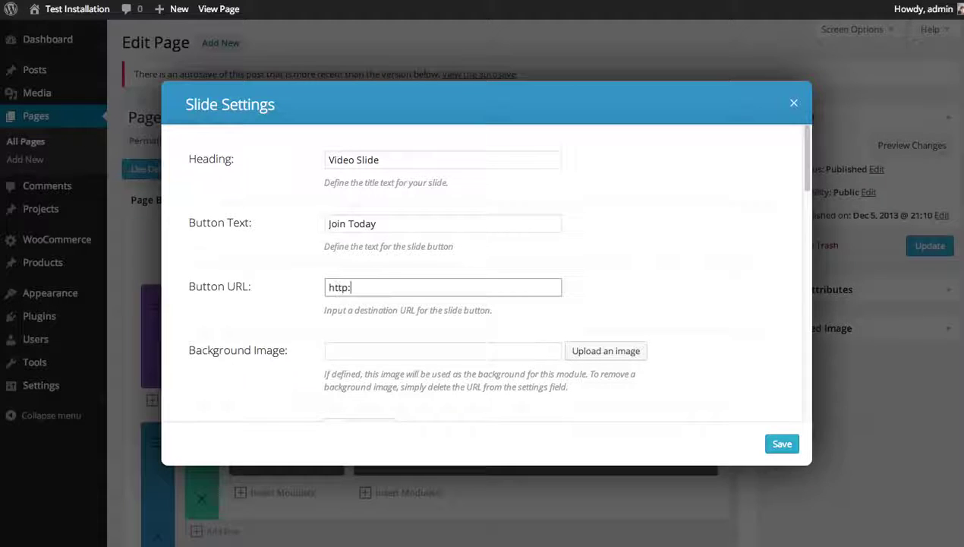
type("//www.elegantthemes.com")
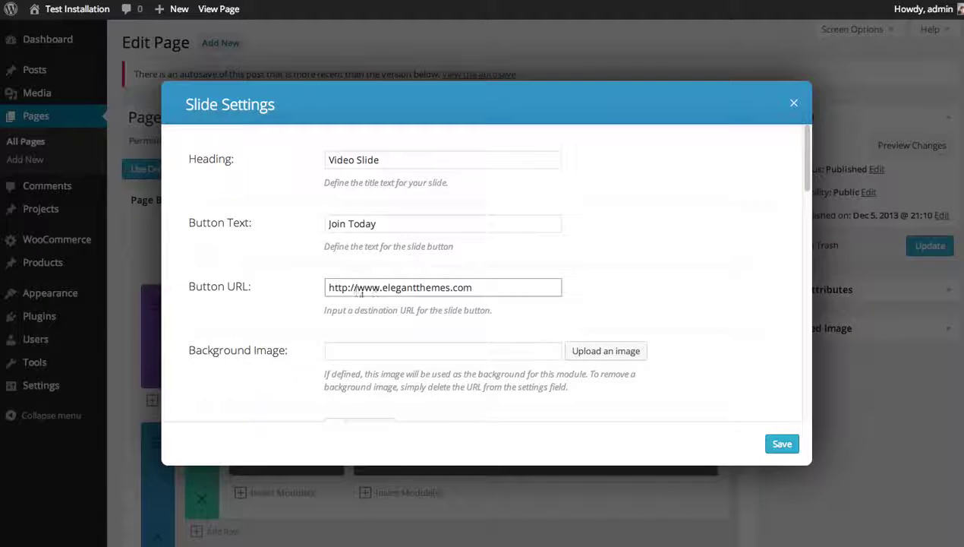
- Scroll down to the slide's Background Video MP4 field
scroll(360, 291, "down", 4)
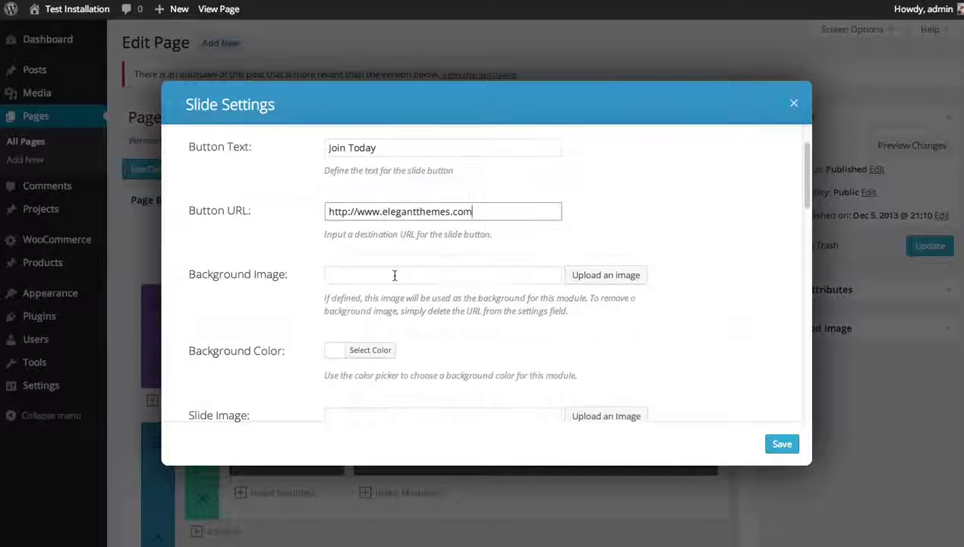
scroll(470, 259, "down", 3)
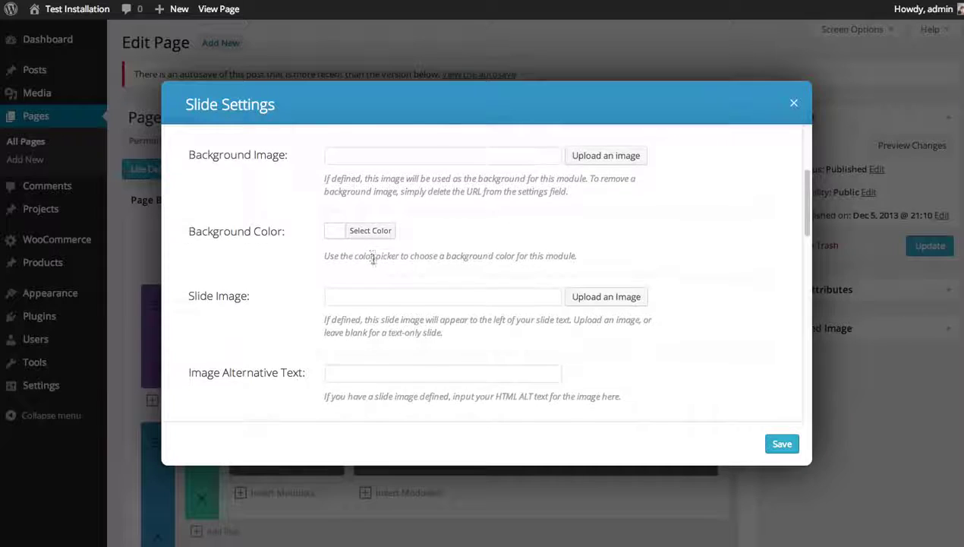
scroll(372, 258, "down", 2)
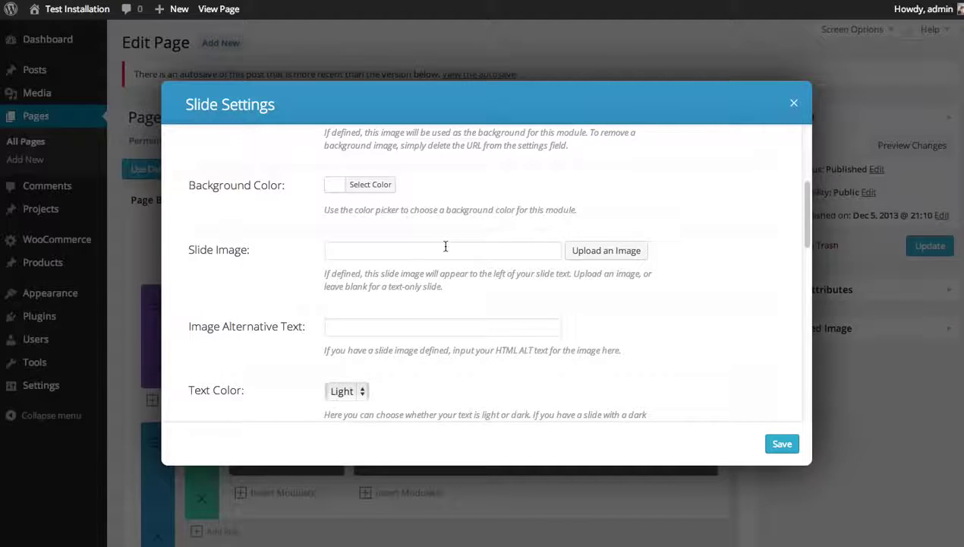
scroll(446, 250, "down", 1)
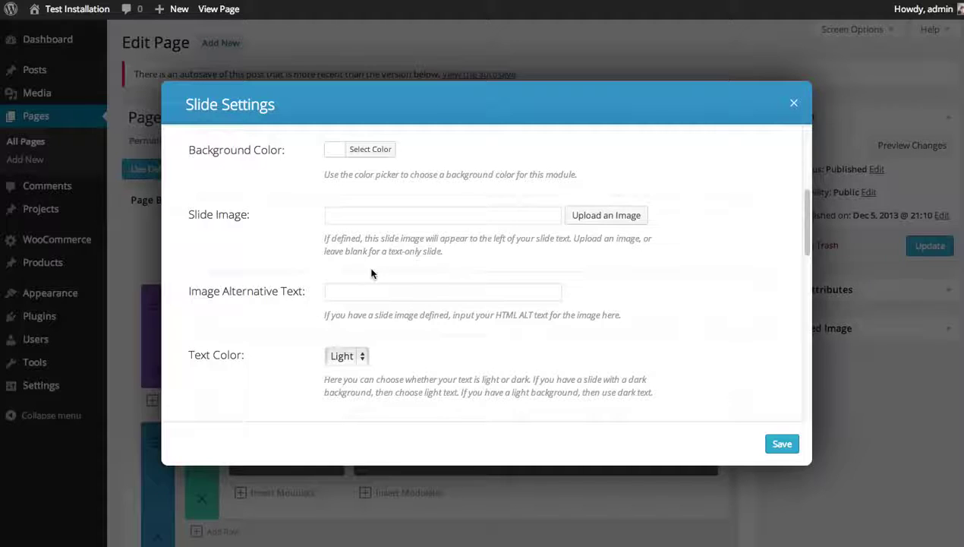
scroll(373, 273, "down", 2)
scroll(378, 276, "down", 1)
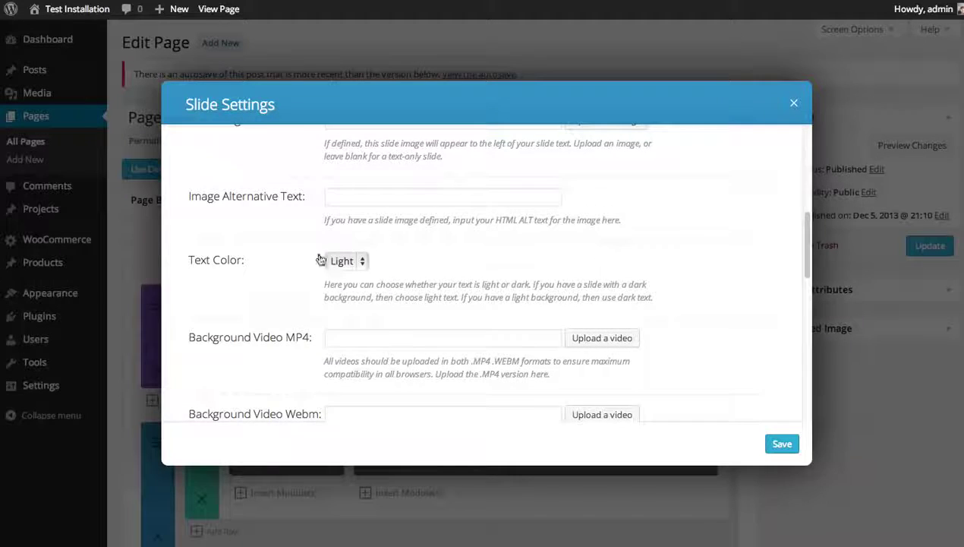
scroll(383, 284, "down", 3)
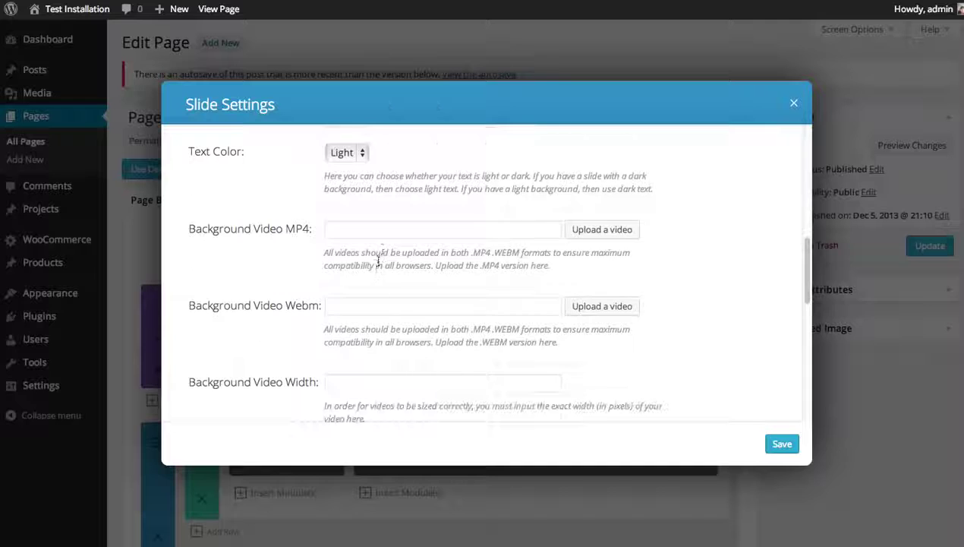
left_click(387, 228)
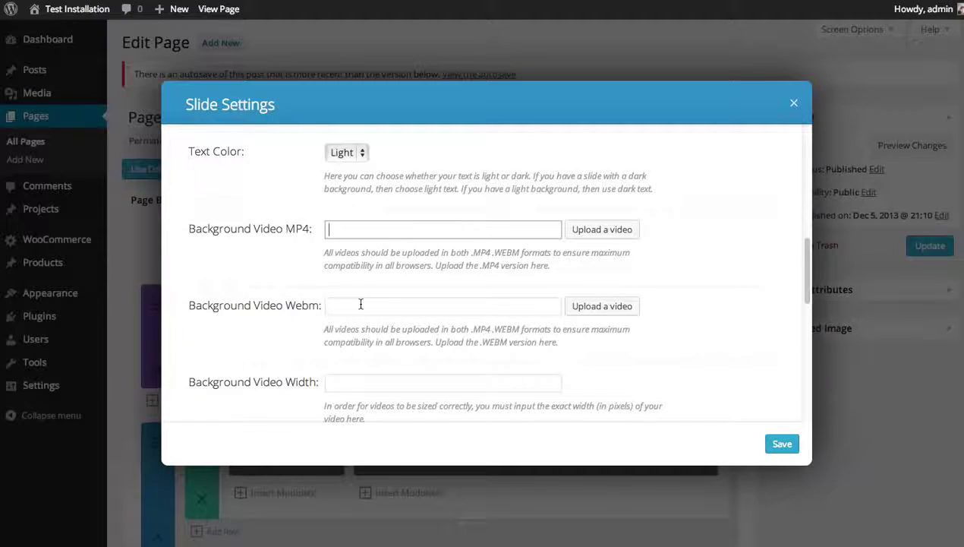
- Set ink.mp4 and ink.webm as the slide's MP4 and WebM background videos
left_click(596, 236)
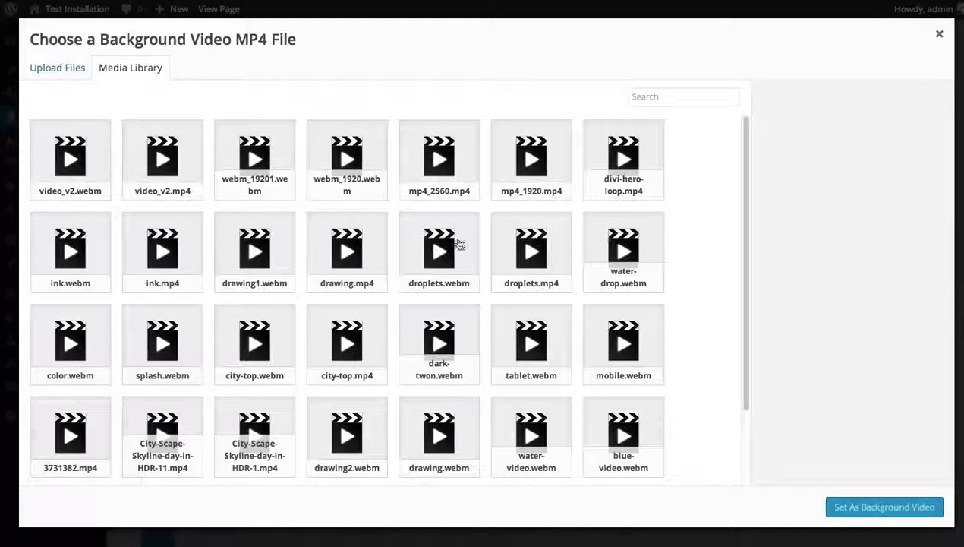
left_click(172, 253)
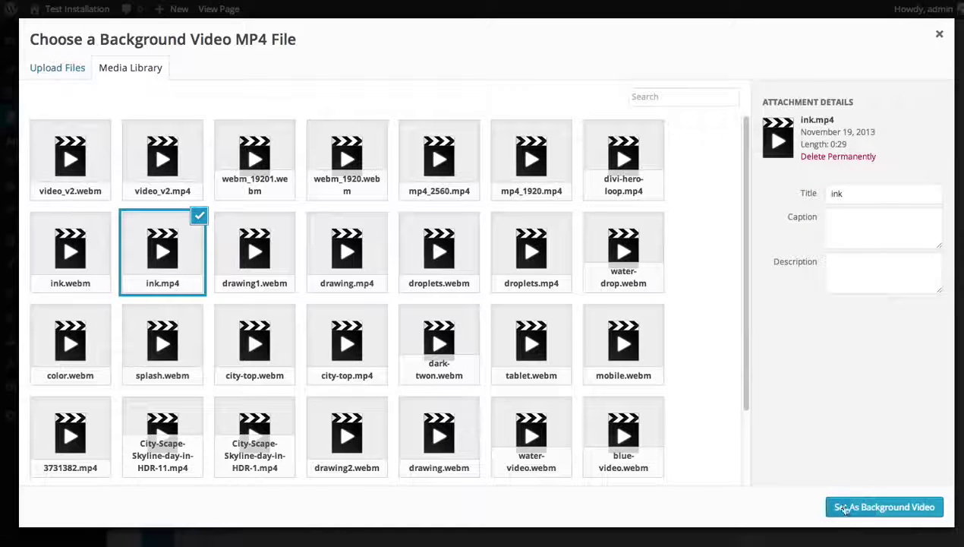
left_click(885, 507)
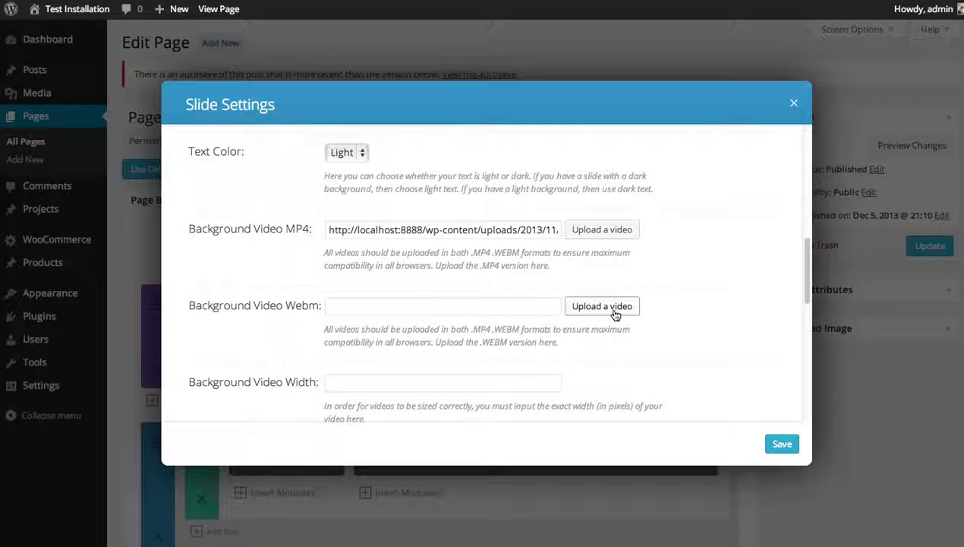
left_click(612, 310)
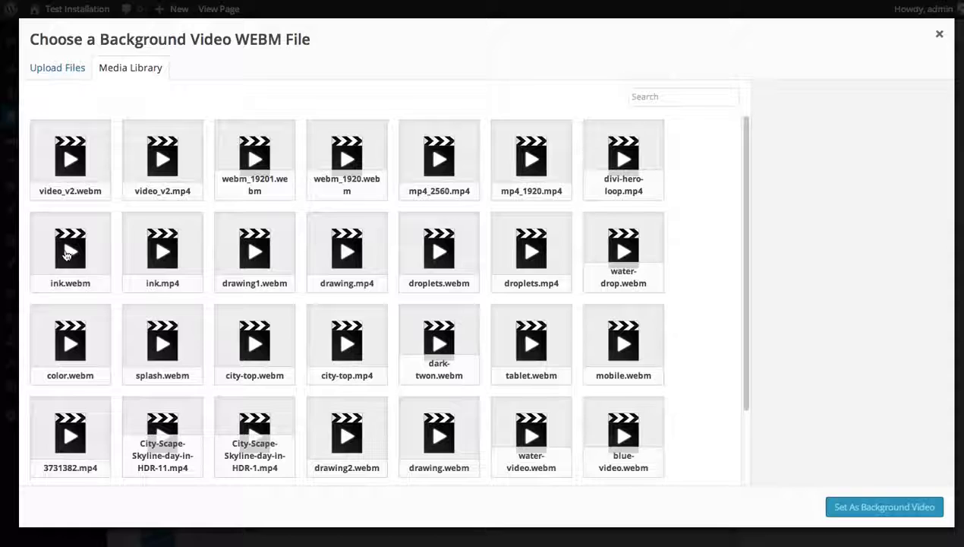
left_click(66, 251)
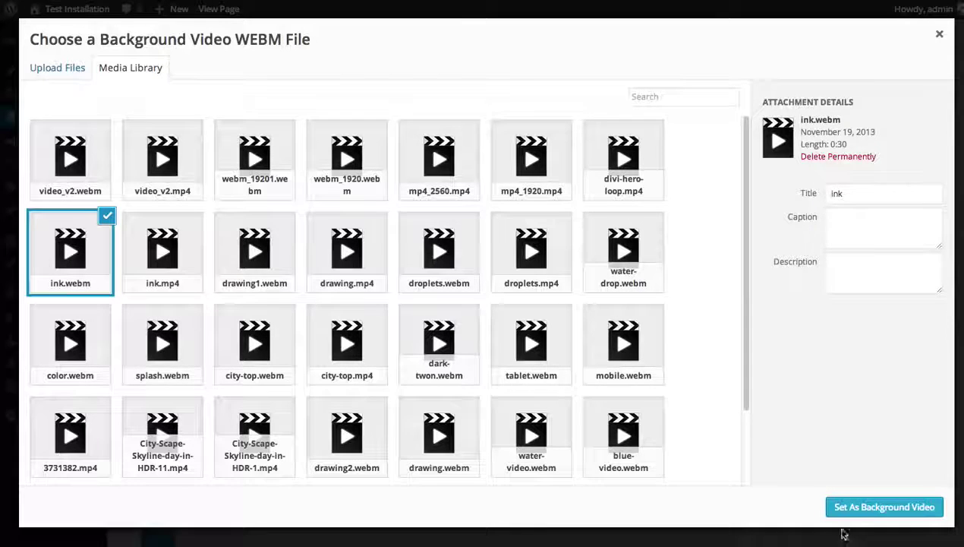
left_click(854, 499)
scroll(668, 281, "down", 3)
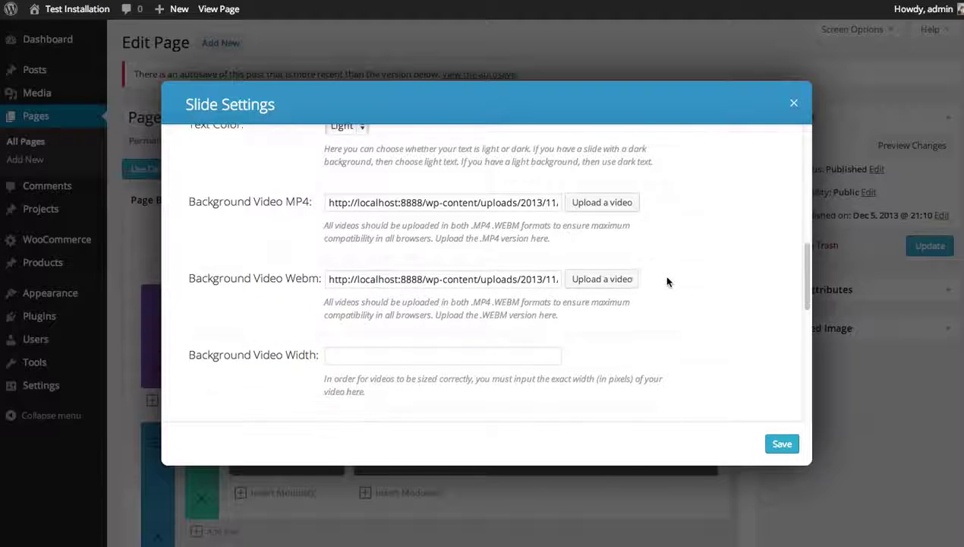
left_click(358, 258)
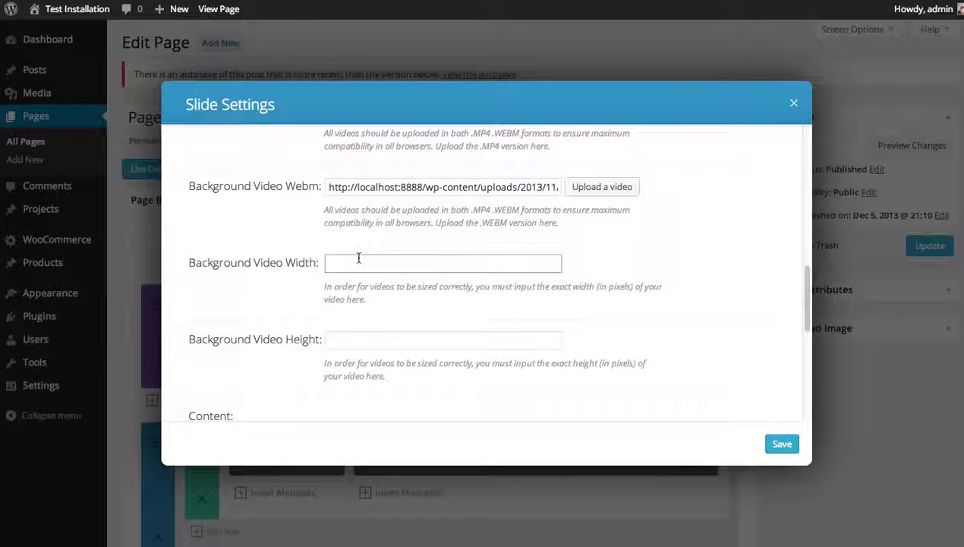
- Set the background video width to 1400 and height to 600
type("1400")
left_click(376, 339)
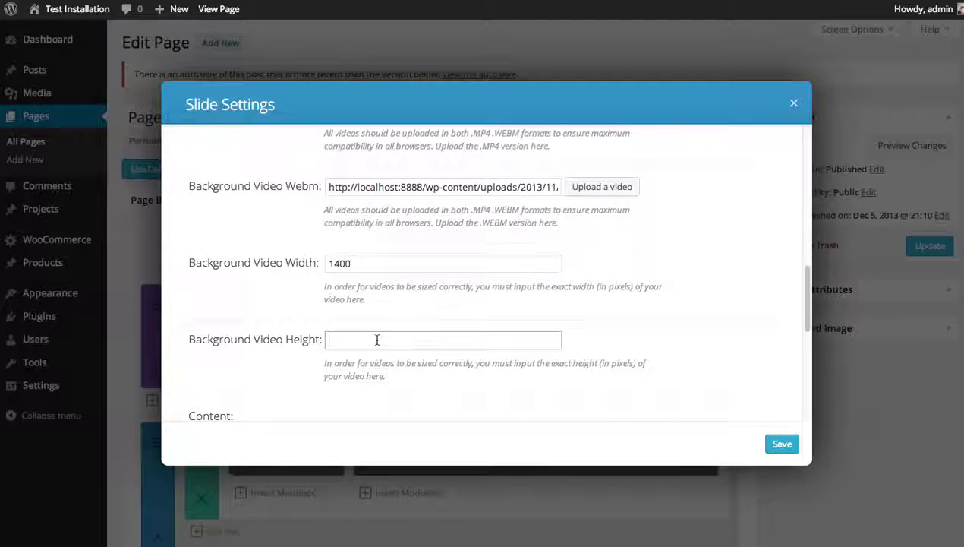
type("600")
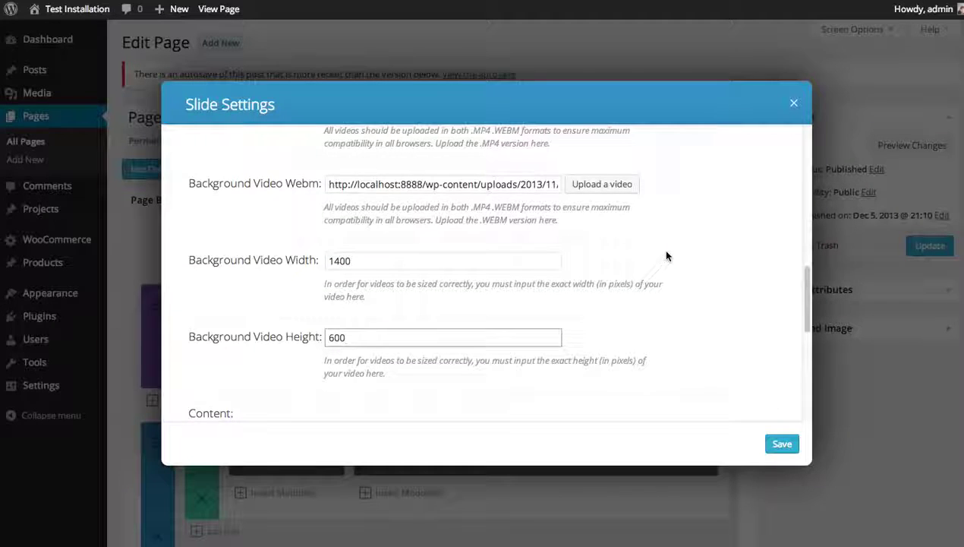
- Paste the description sentence into the slide's Content and save the video slide
scroll(661, 251, "down", 5)
left_click(538, 351)
type("This is a slide in the slider module of the Divi theme. It does not have any image, just text.")
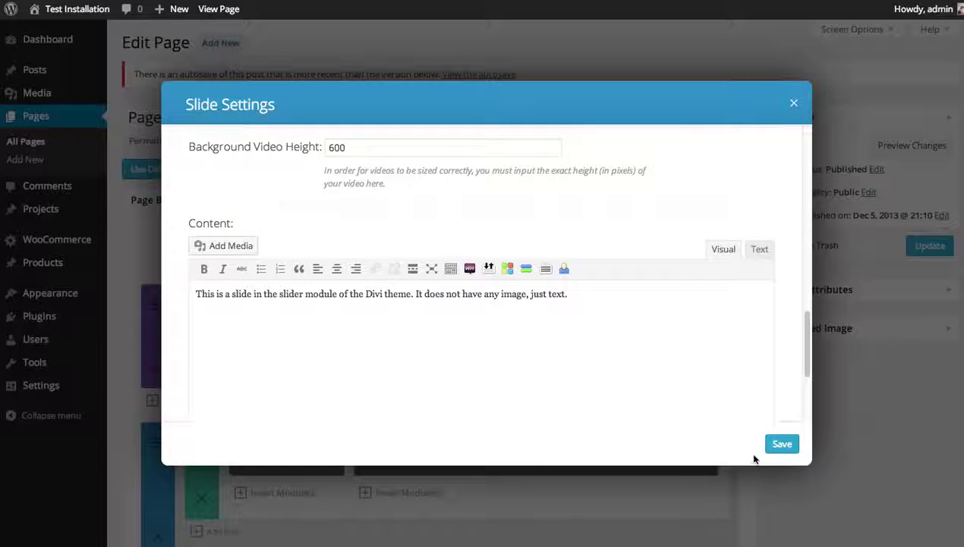
left_click(781, 444)
- Save the slider module, preview the page, and advance to the playing ink video slide
left_click(781, 439)
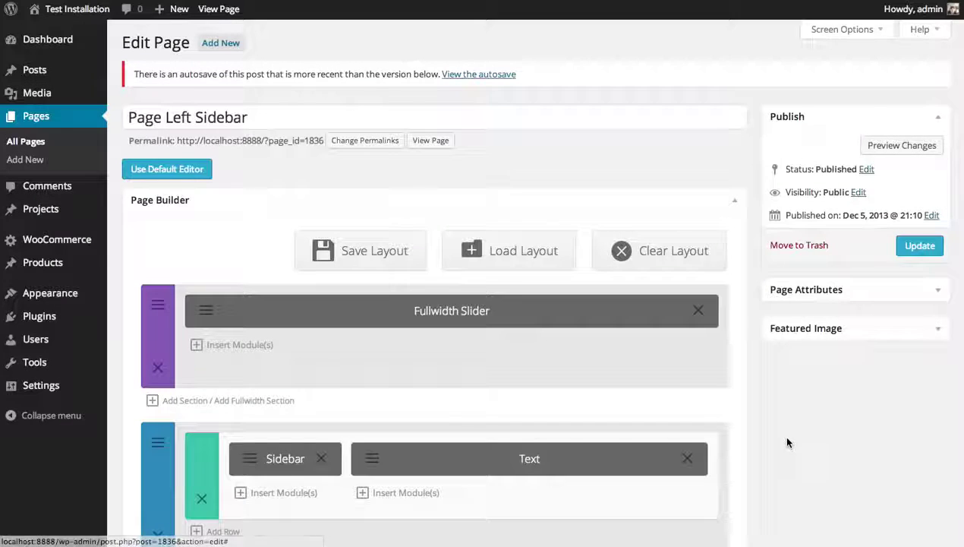
left_click(883, 146)
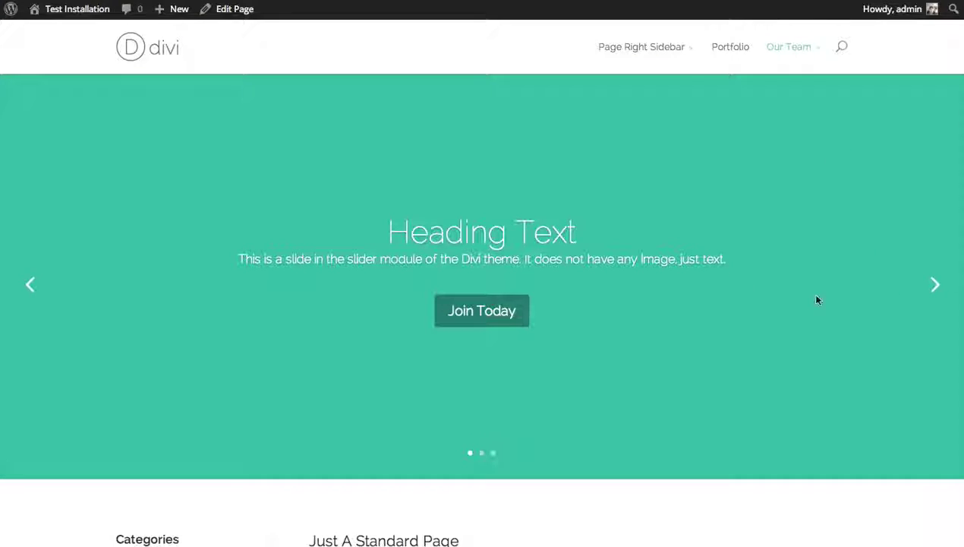
left_click(933, 283)
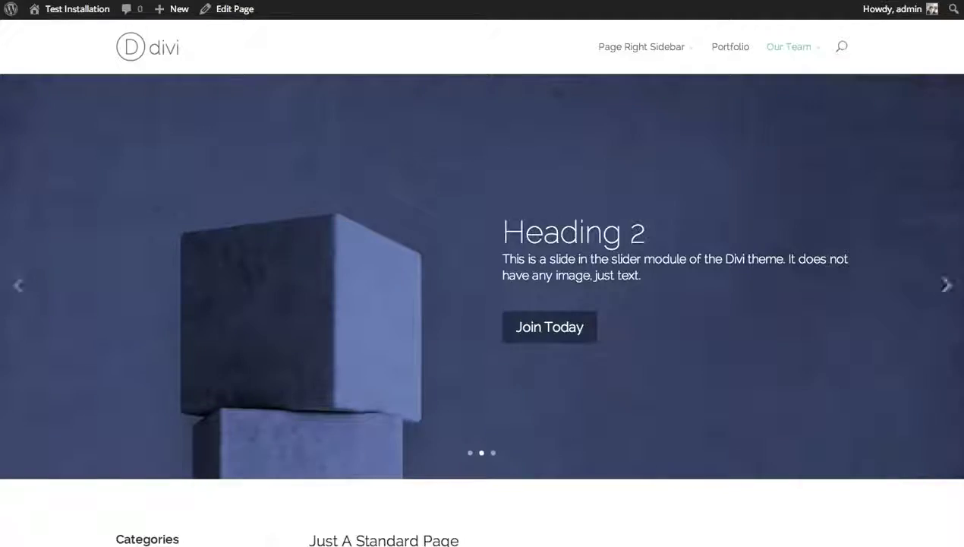
left_click(942, 287)
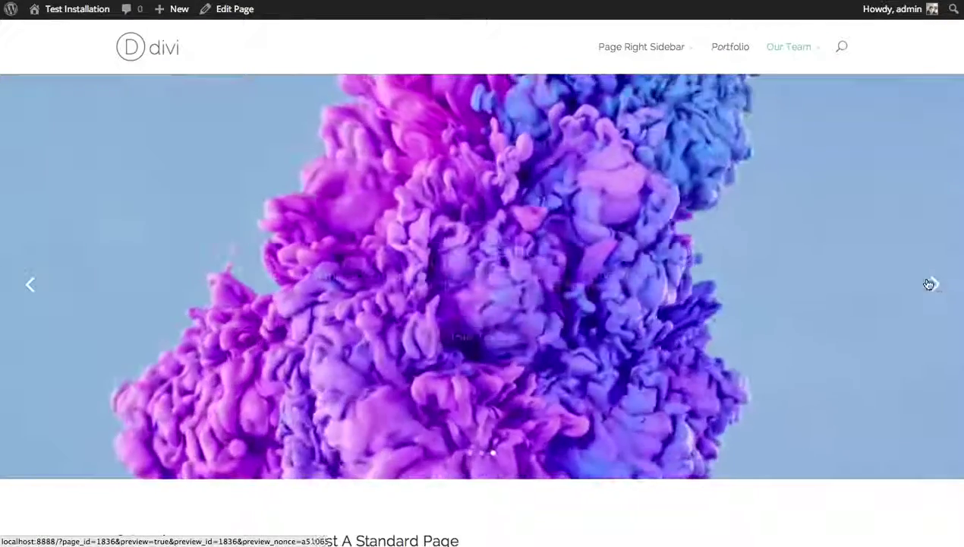
scroll(929, 284, "down", 3)
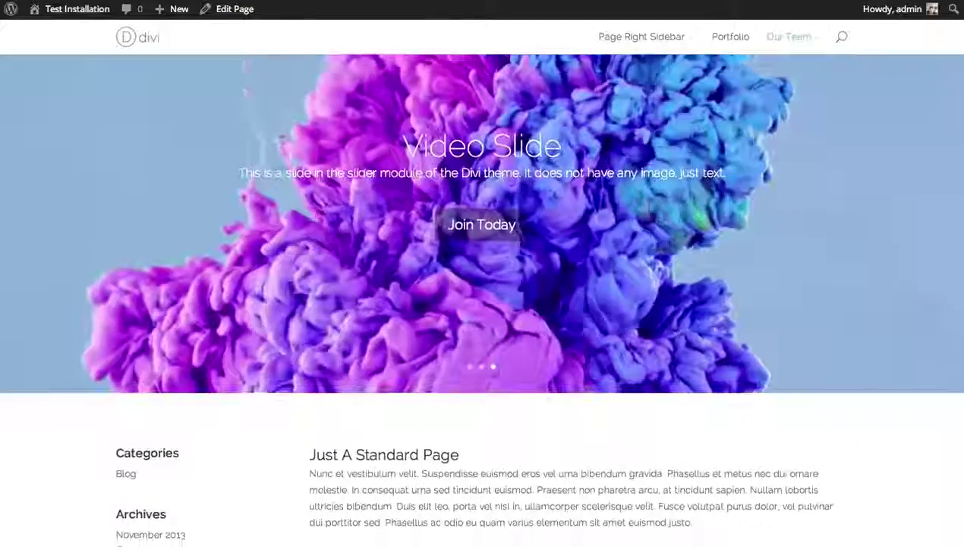
scroll(912, 220, "up", 3)
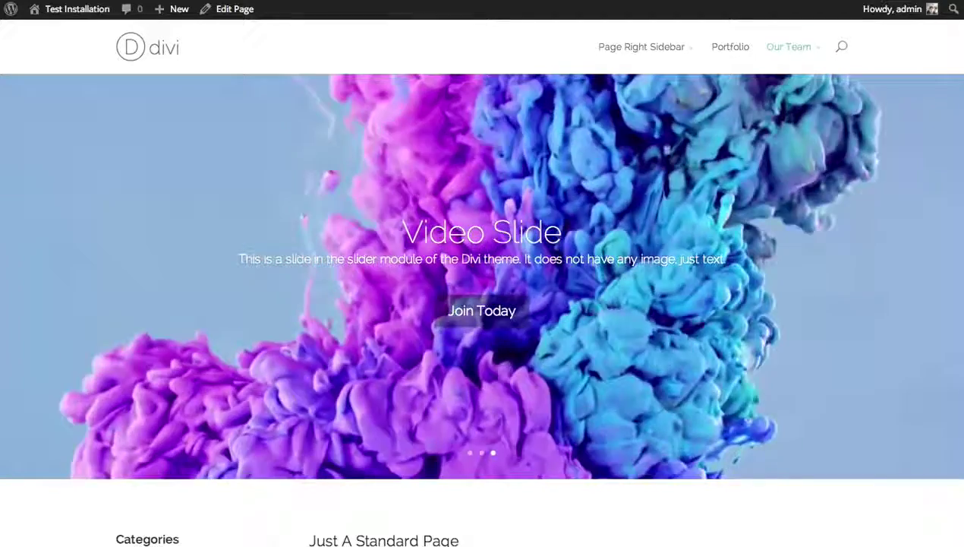
scroll(482, 304, "down", 5)
scroll(482, 304, "up", 4)
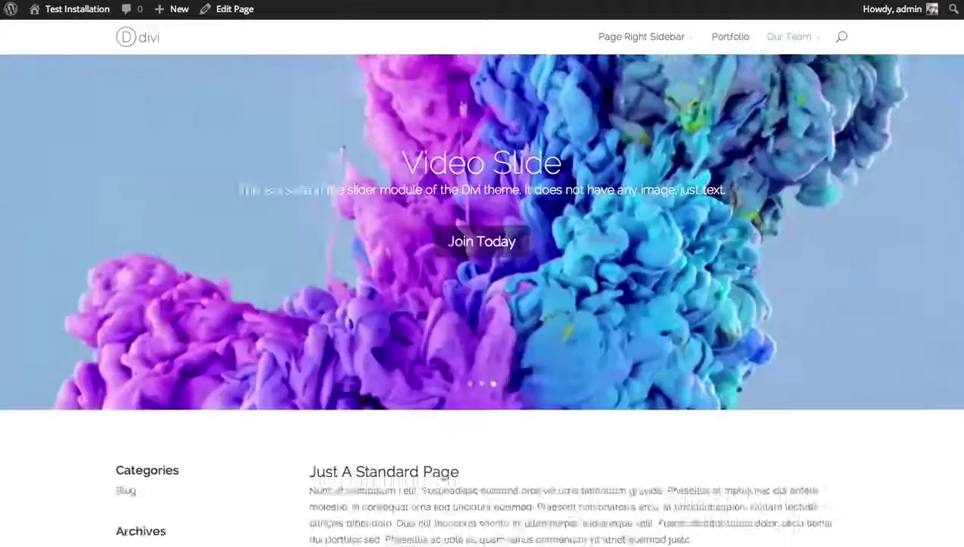
mouse_move(871, 24)
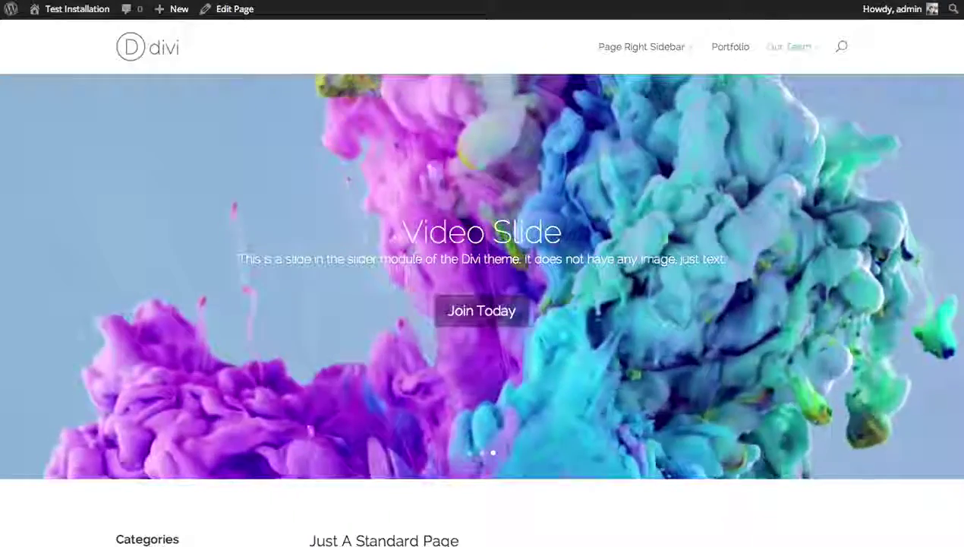
- Delete the Text module beside the Sidebar and insert a Slider module in its place
scroll(420, 263, "down", 3)
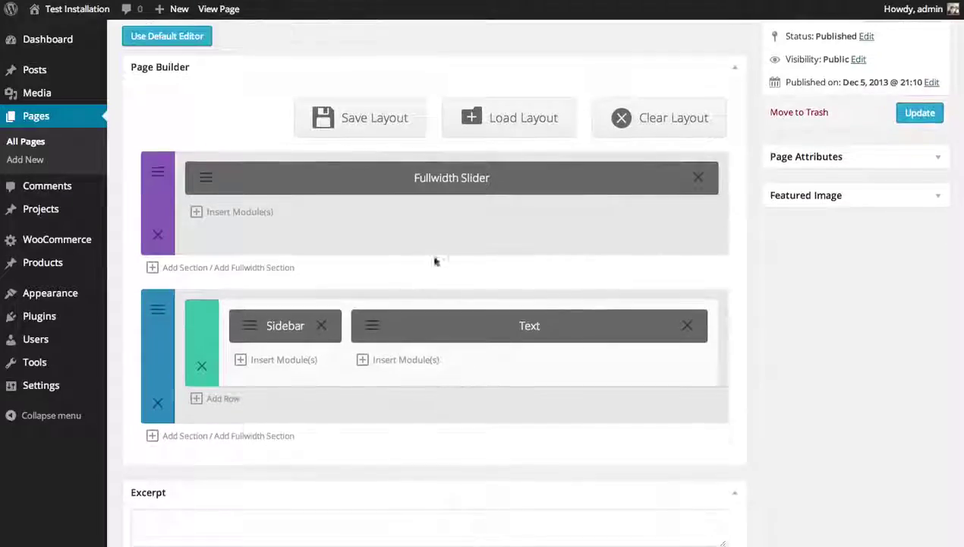
scroll(387, 319, "down", 1)
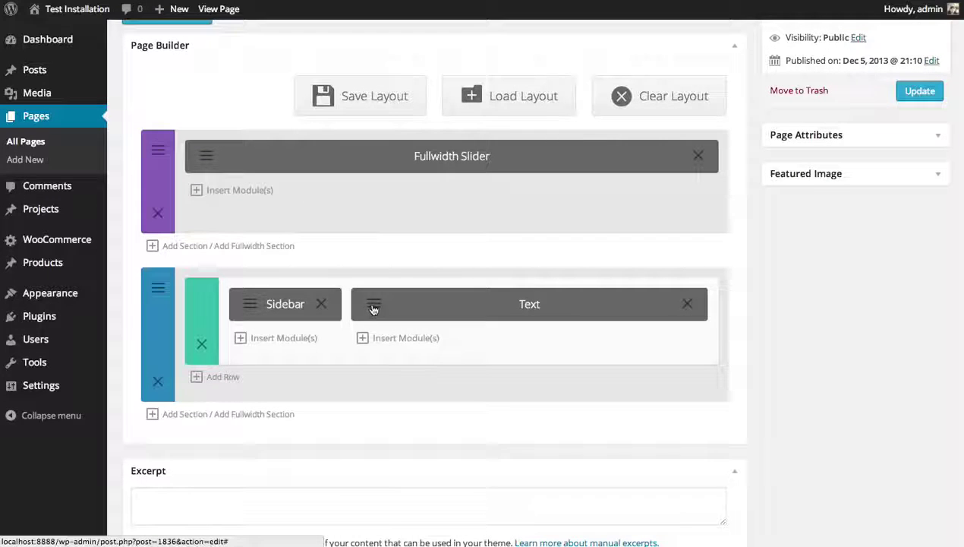
left_click(688, 306)
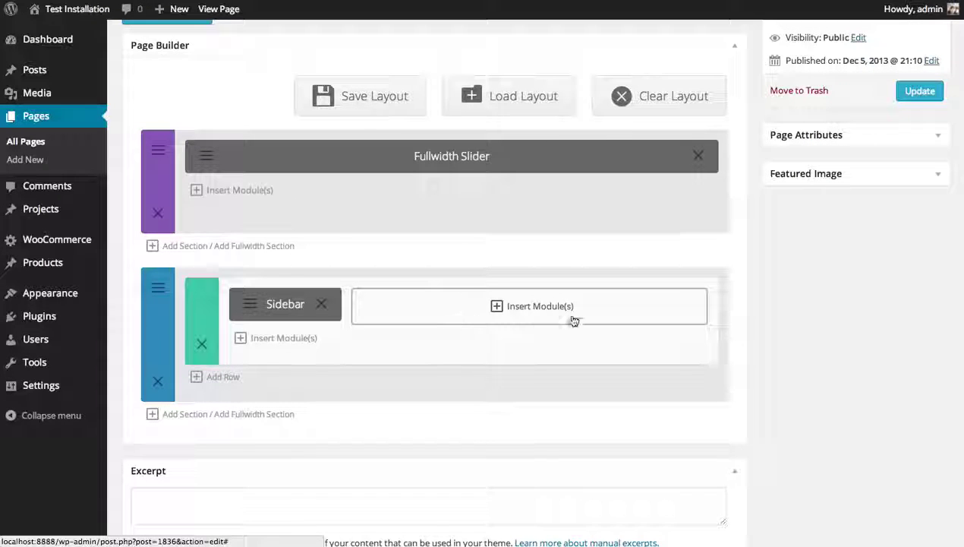
left_click(456, 320)
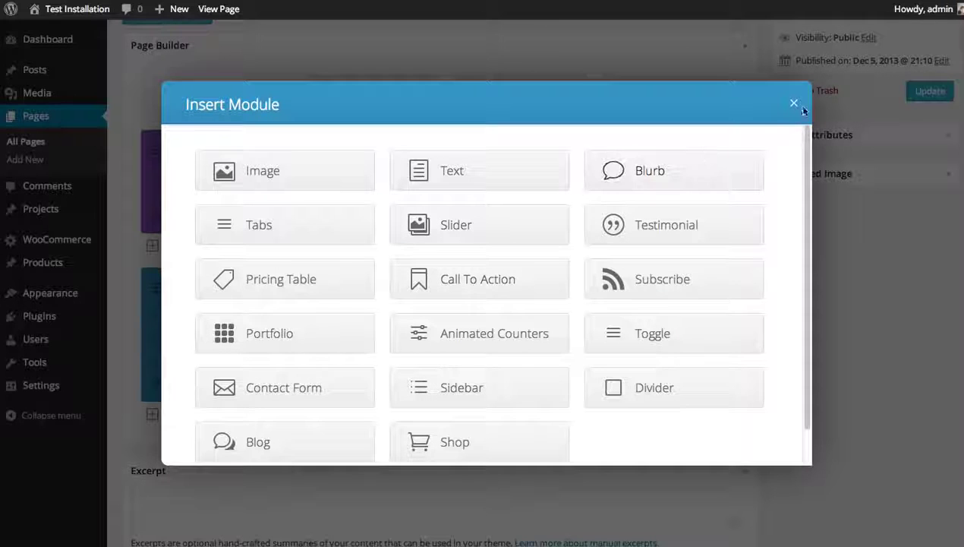
left_click(469, 234)
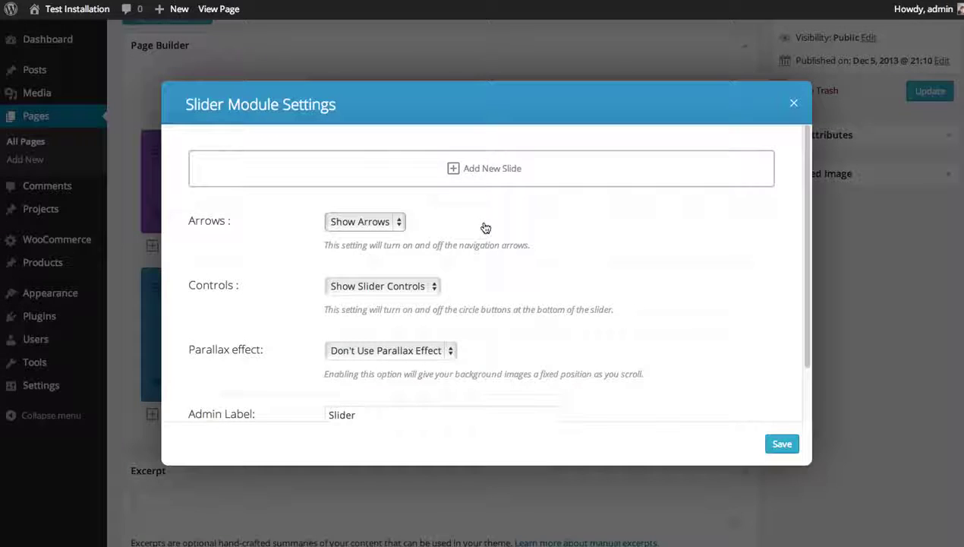
scroll(547, 260, "down", 2)
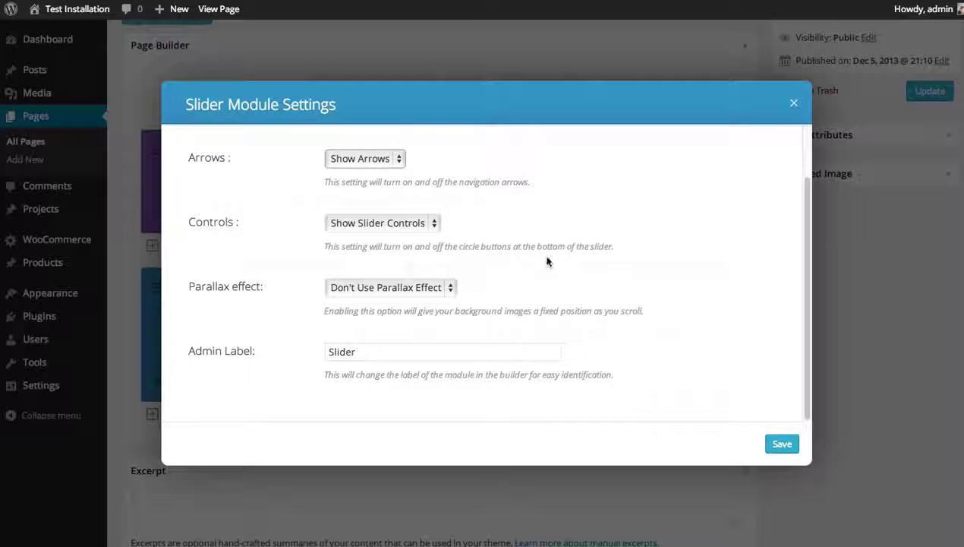
scroll(542, 264, "up", 2)
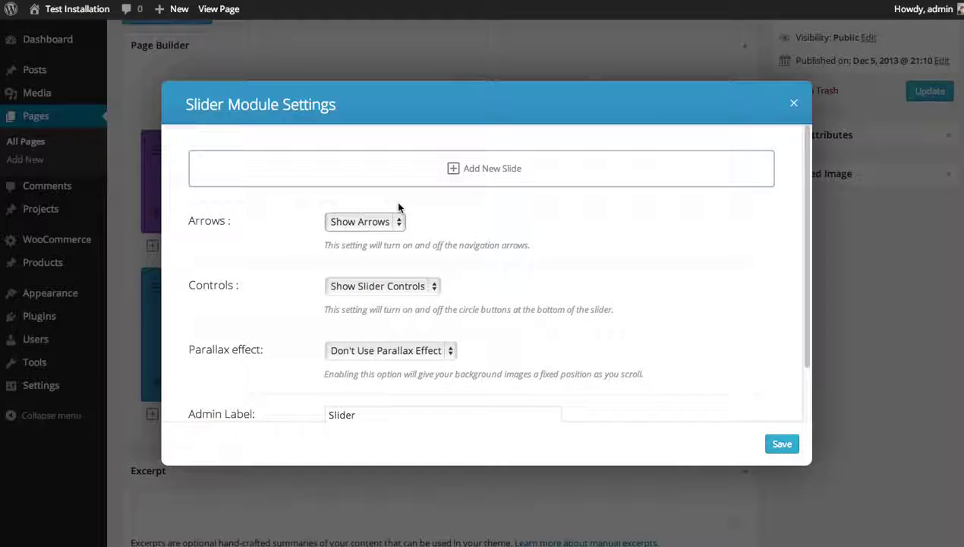
left_click(793, 104)
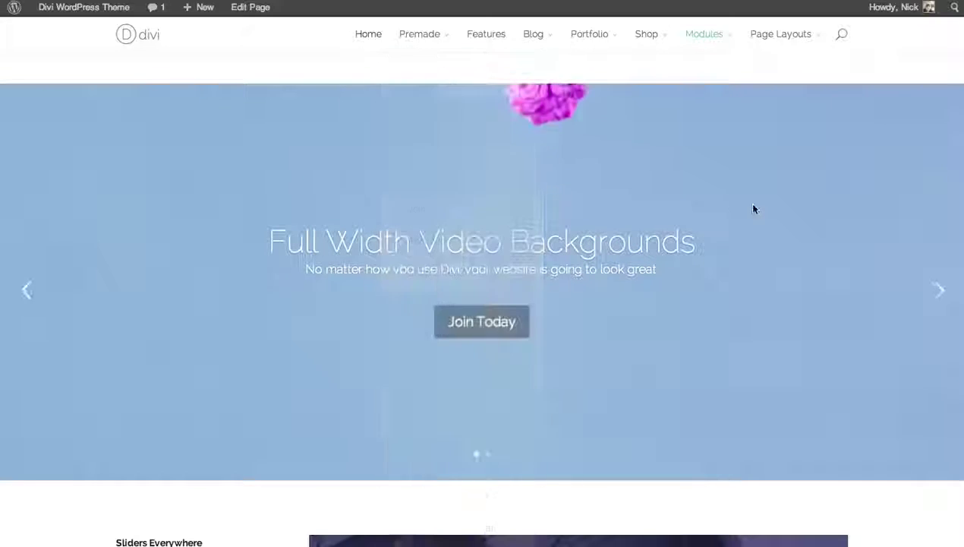
- Scroll past the video hero to the small 'Sliders Everywhere' slider example
scroll(763, 212, "down", 5)
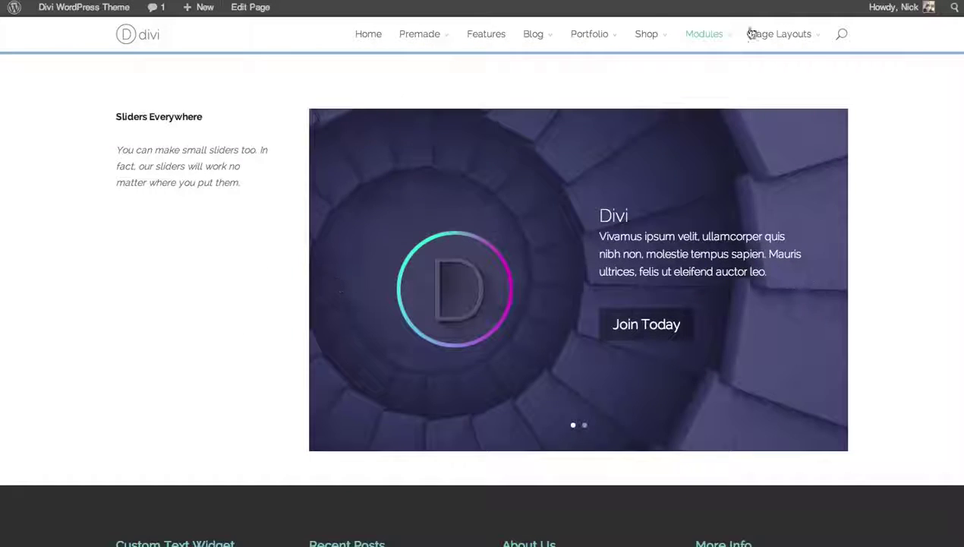